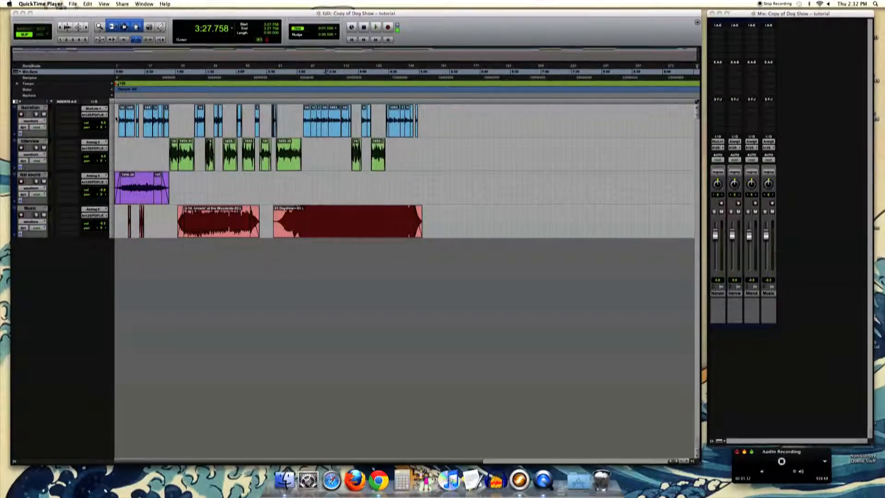
- Try boosting the Narration track's volume fader to +12.0 dB and mark the last music region on the Music track
click(117, 118)
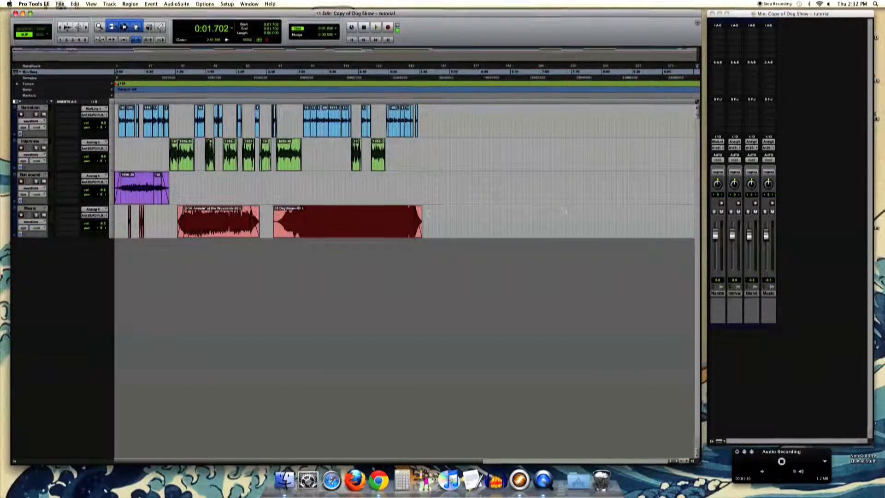
drag(715, 235, 715, 224)
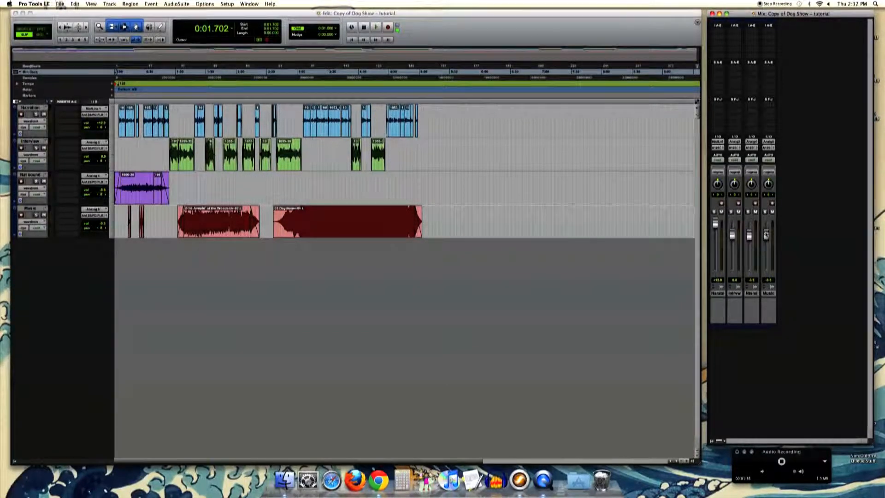
click(291, 212)
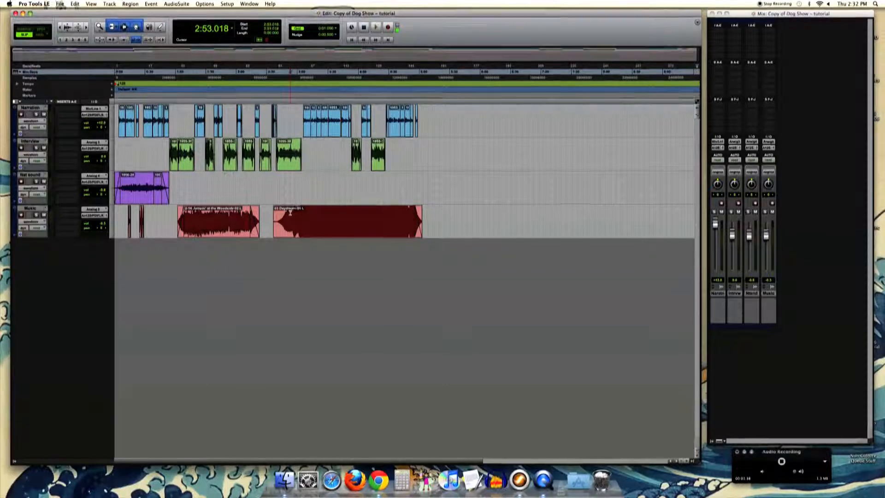
drag(273, 213, 492, 221)
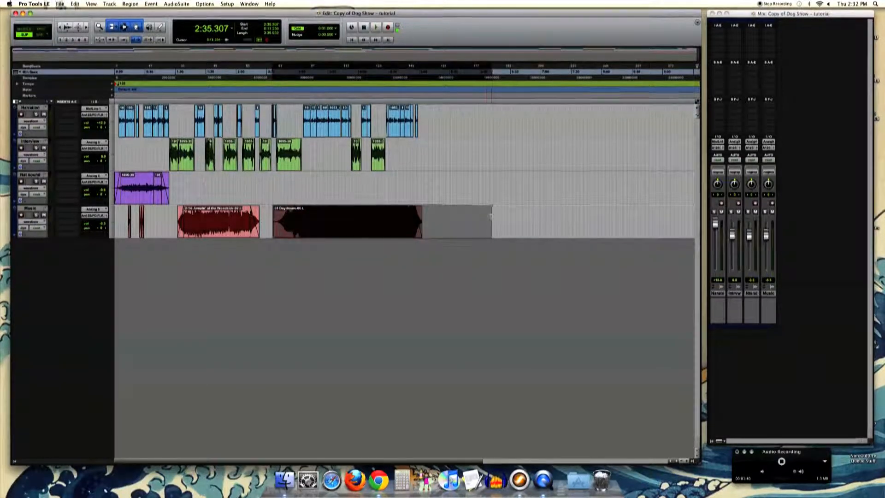
click(433, 114)
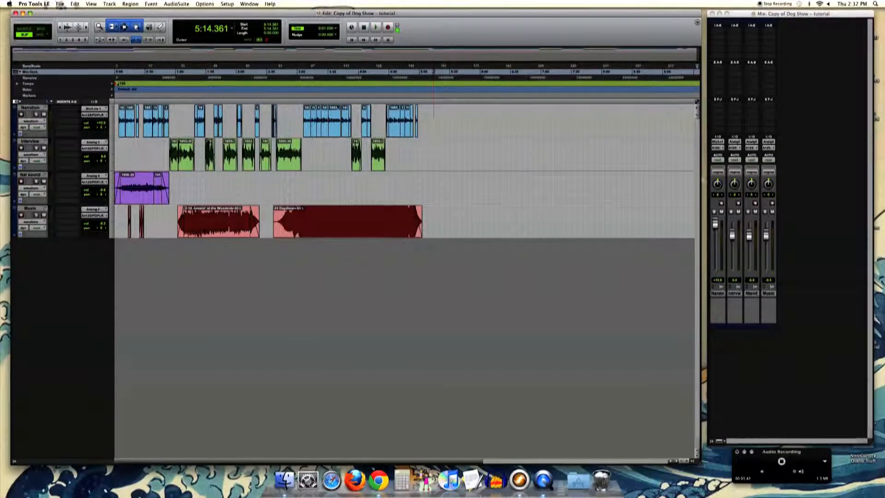
- Bring the Narration track's volume fader back to 0.0 dB
drag(717, 224, 724, 108)
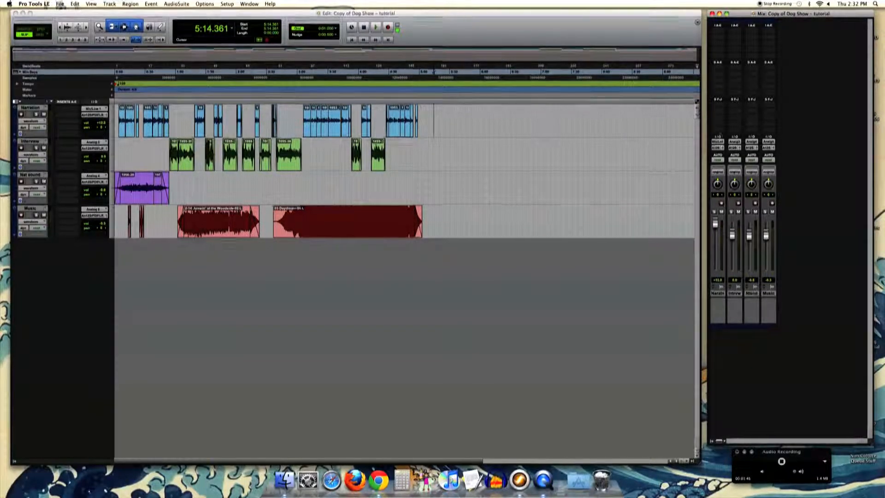
drag(715, 226, 715, 234)
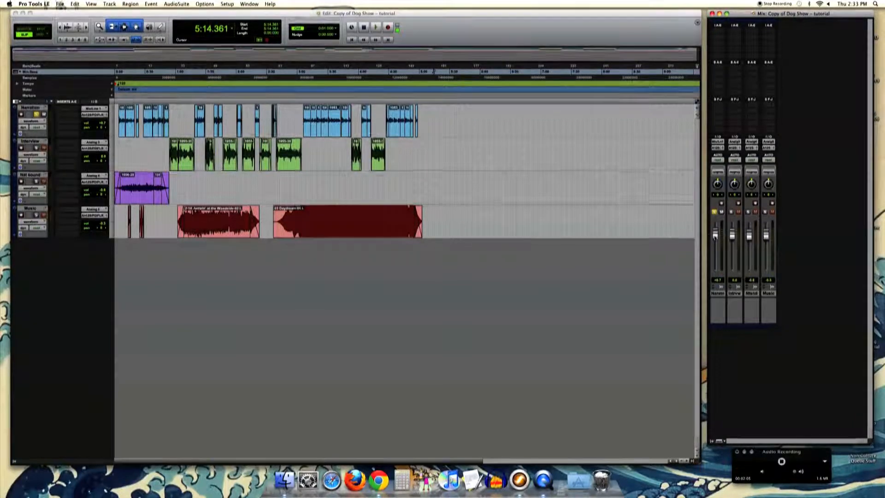
drag(716, 236, 715, 238)
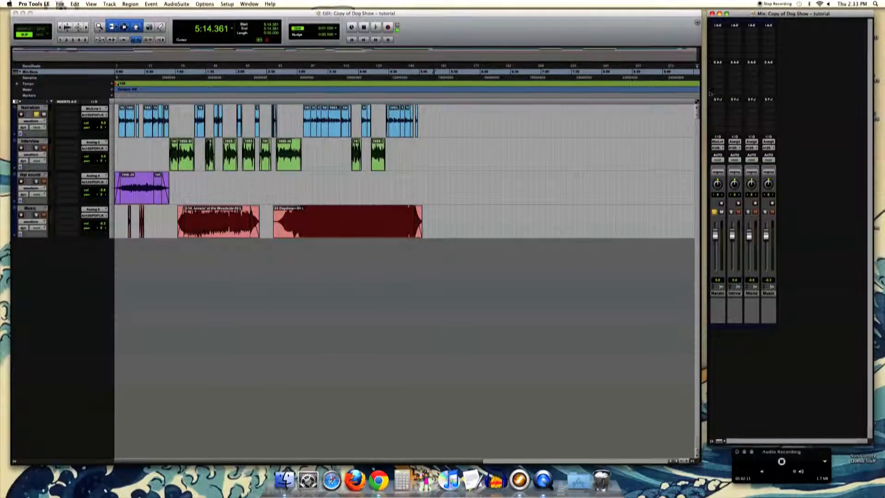
- Insert the Massey CT5 (mono) dynamics plug-in on the Narration track's first insert and shift its window slightly
click(717, 32)
mouse_move(733, 43)
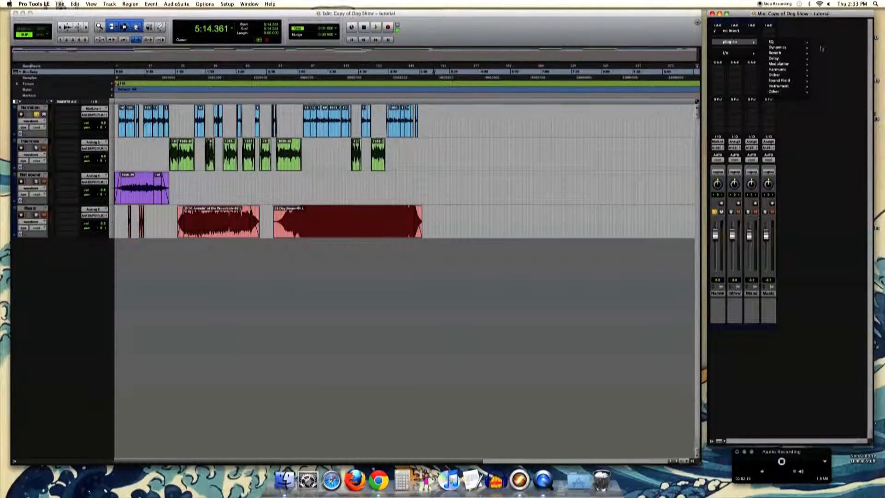
mouse_move(800, 48)
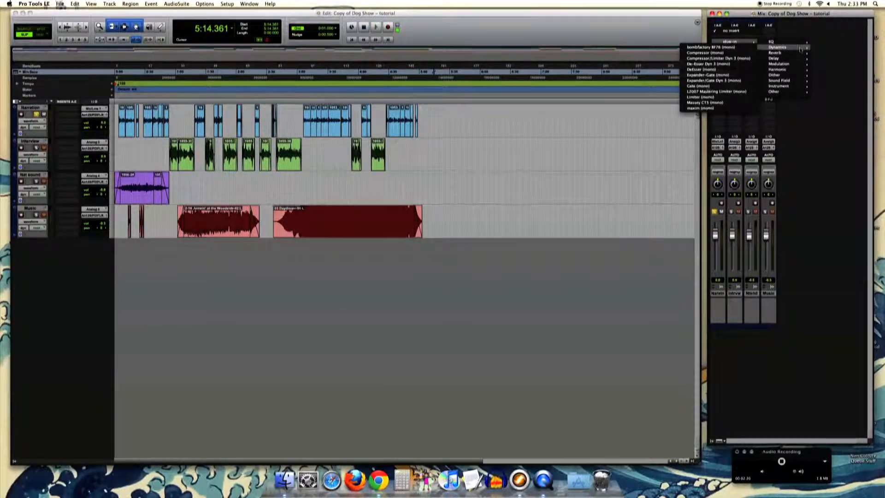
click(705, 102)
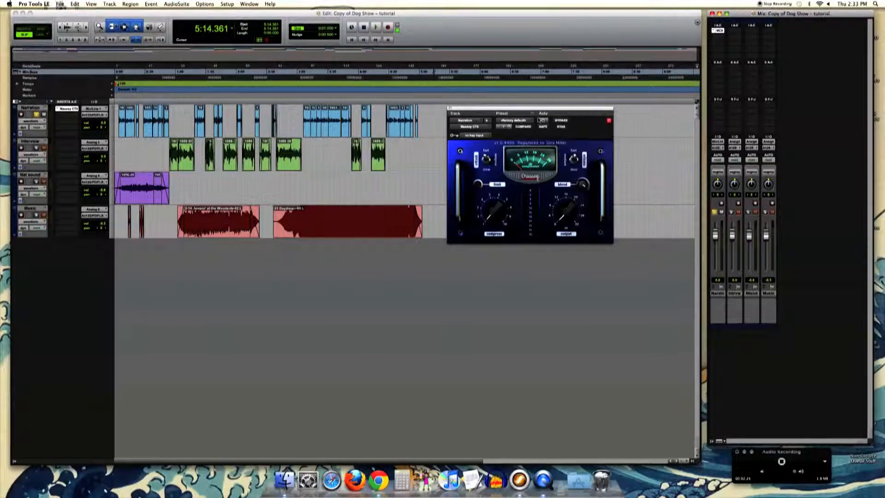
drag(532, 109, 533, 100)
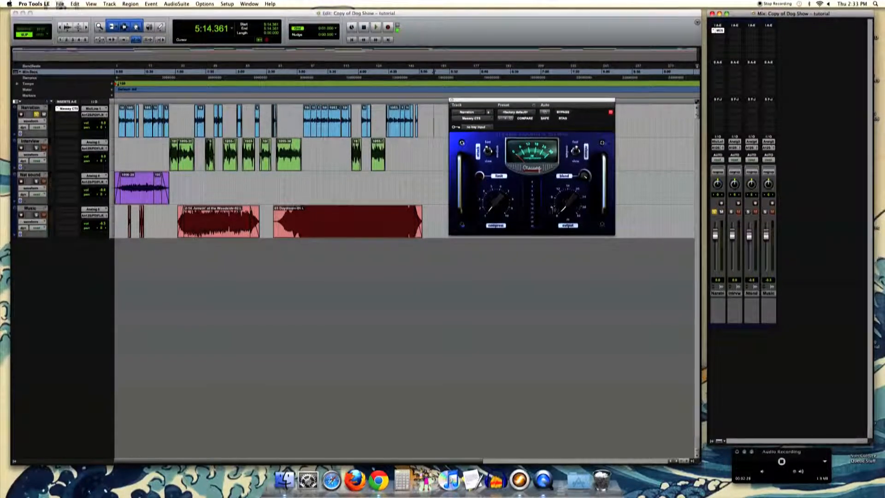
- Audition the narration from about 0:03 and raise the CT5's compress amount to roughly a third of its range
mouse_move(496, 209)
mouse_down()
mouse_move(501, 198)
mouse_move(490, 197)
mouse_up()
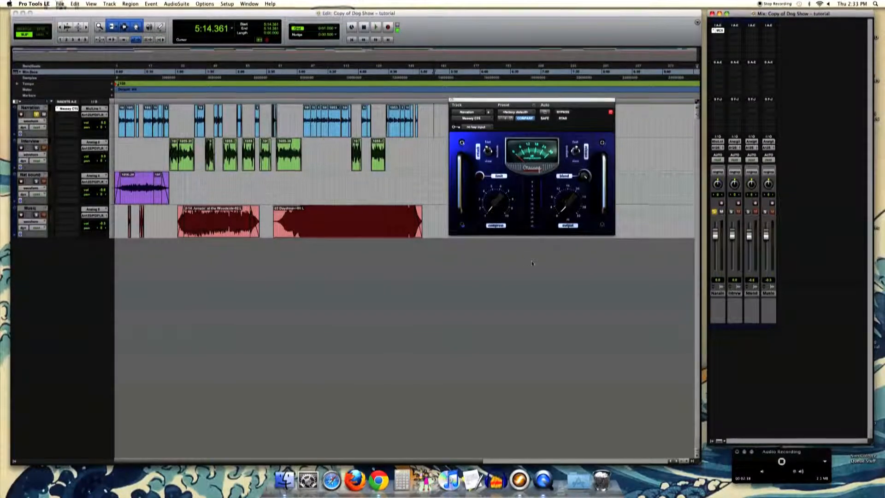
drag(511, 100, 510, 96)
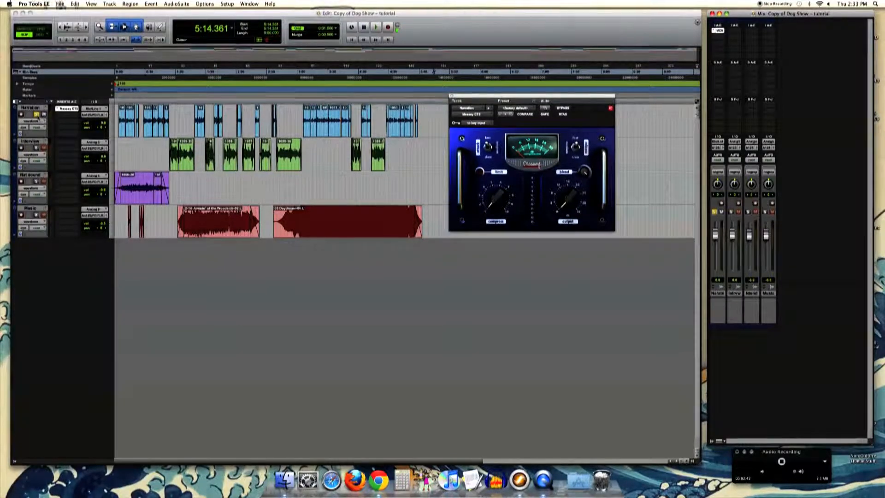
click(118, 121)
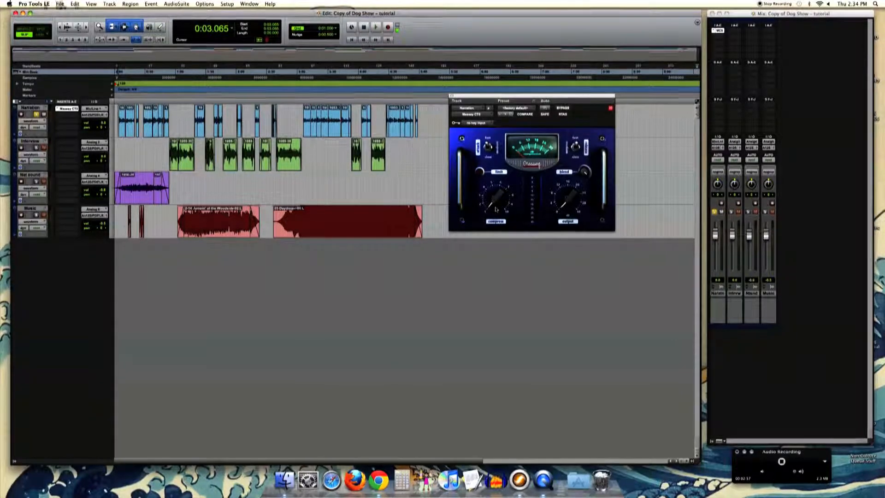
key(space)
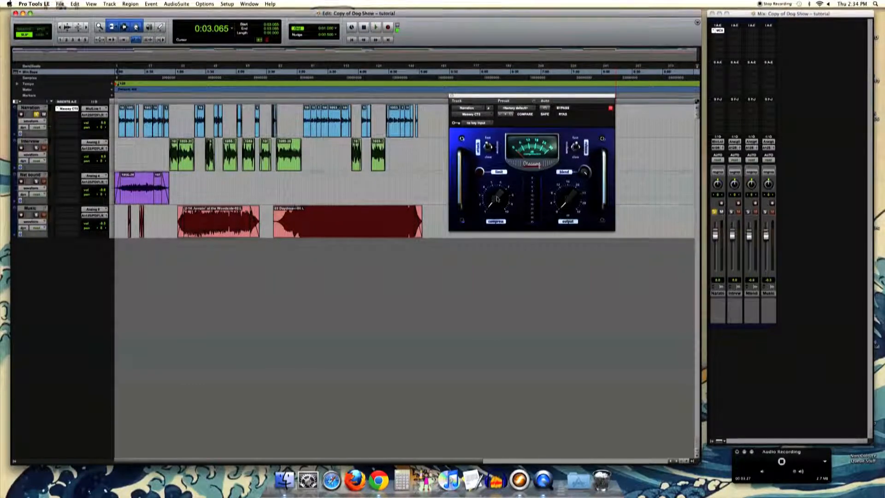
mouse_move(497, 199)
mouse_down()
mouse_move(506, 168)
mouse_move(500, 183)
mouse_up()
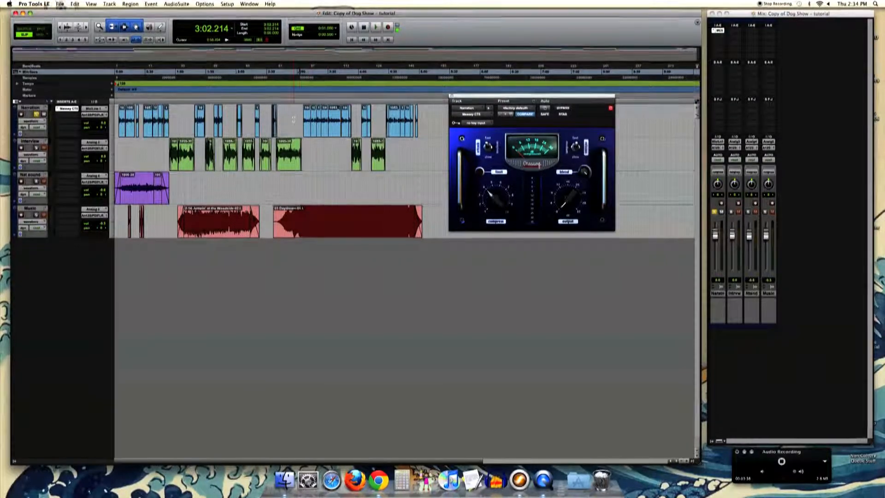
- Examine the clips along the timeline at closer zoom and place the cursor in the Narration clip at about 0:49
key(super+bracketright)
key(super+bracketright)
key(super+bracketright)
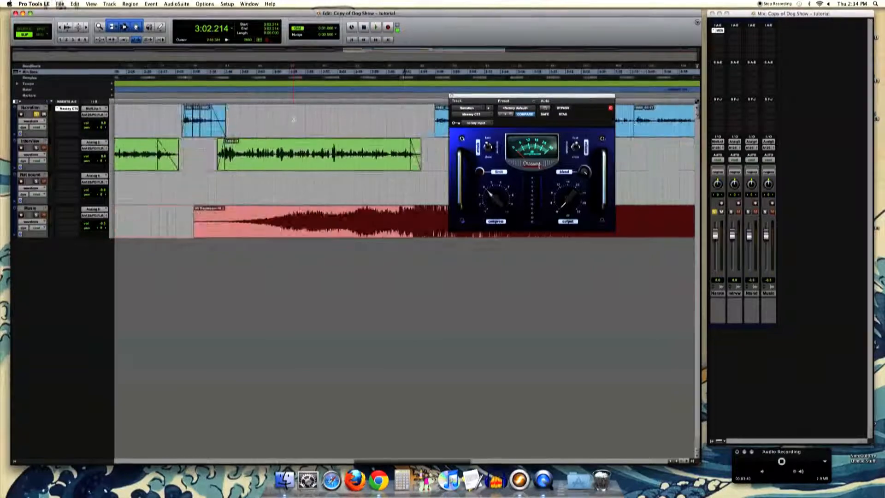
key(super+bracketleft)
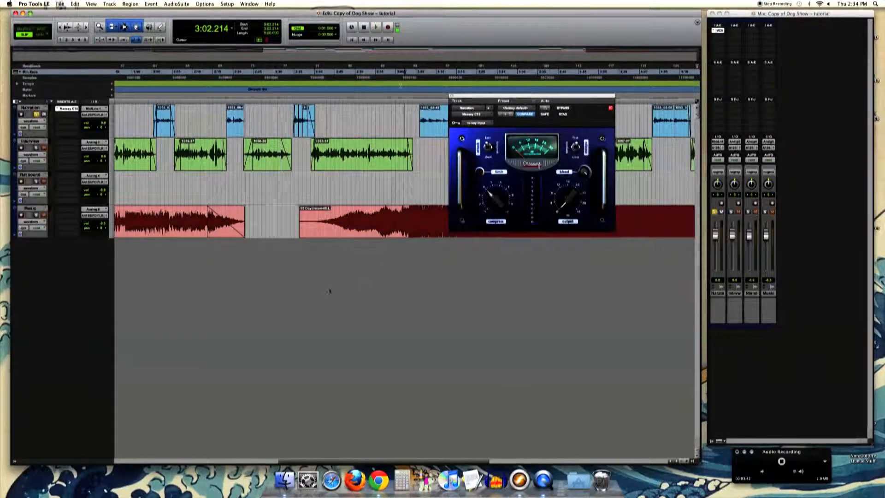
drag(302, 461, 216, 456)
click(222, 113)
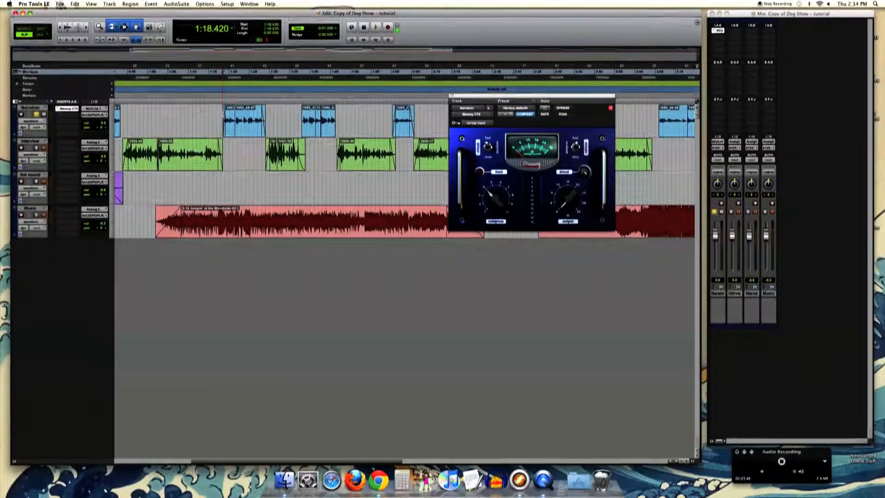
key(t)
key(r)
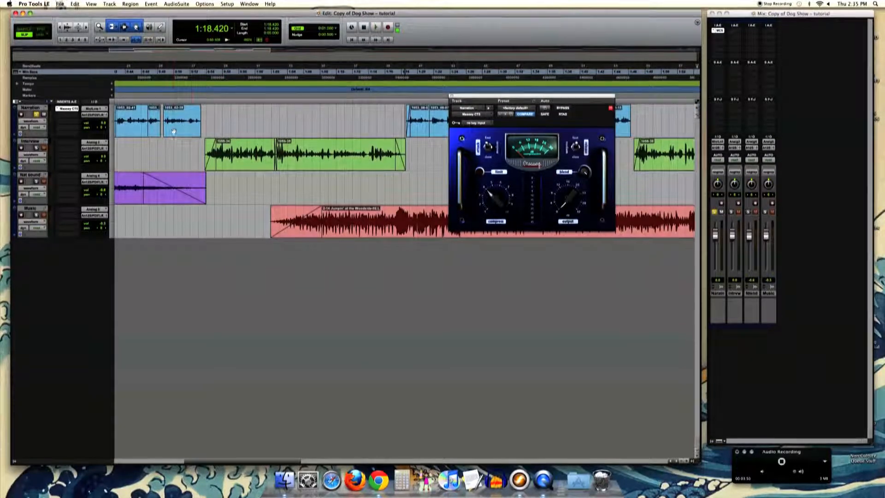
click(167, 117)
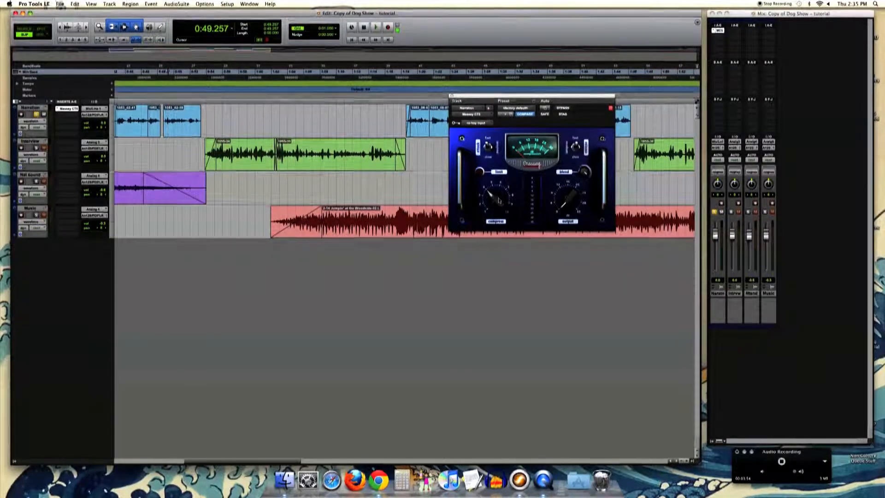
- Raise the CT5's compress amount to roughly three quarters and audition the narration from its first clip at about 0:04
drag(495, 193, 508, 169)
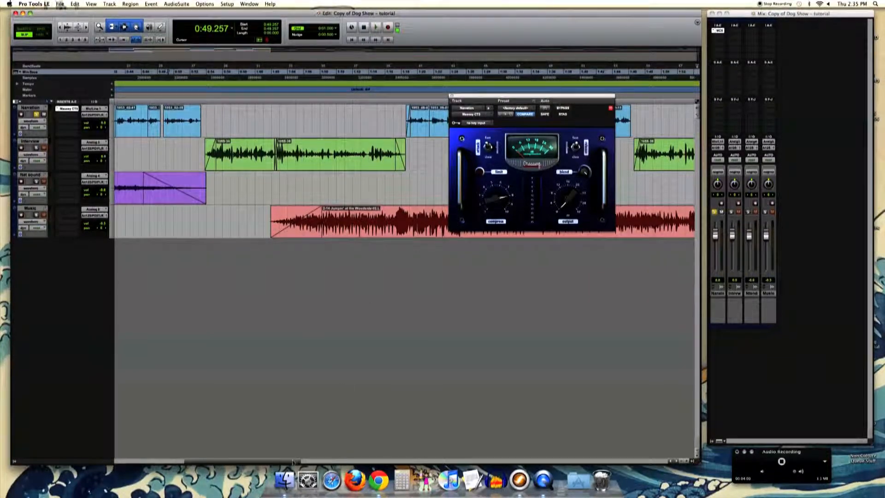
drag(292, 461, 197, 461)
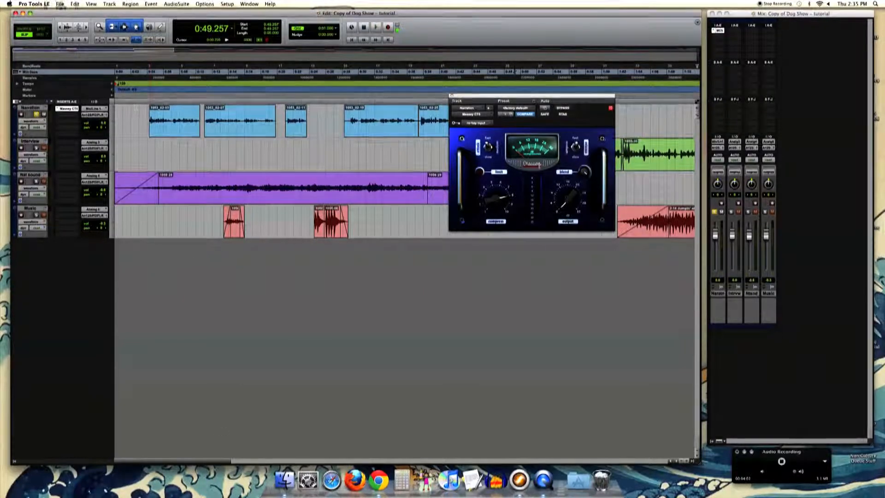
click(148, 114)
key(space)
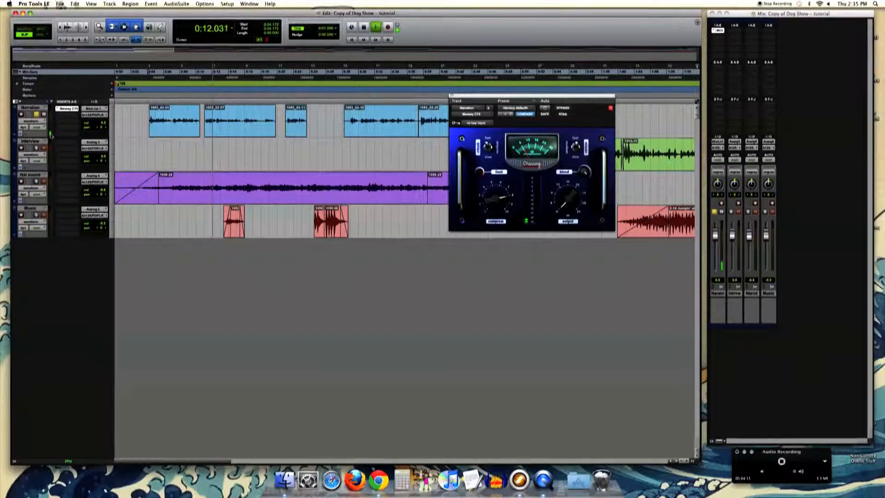
key(space)
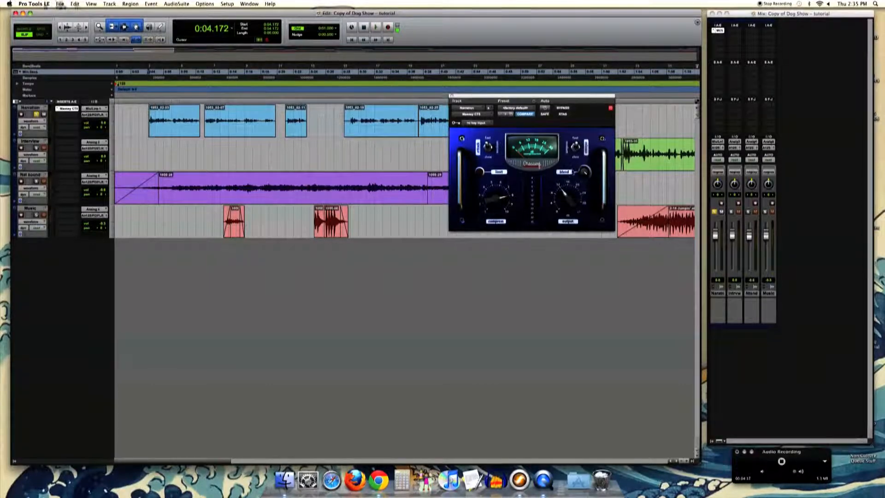
- Raise the CT5's output gain to make up the narration's level, auditioning from about 0:04 and 0:11
drag(573, 169, 579, 162)
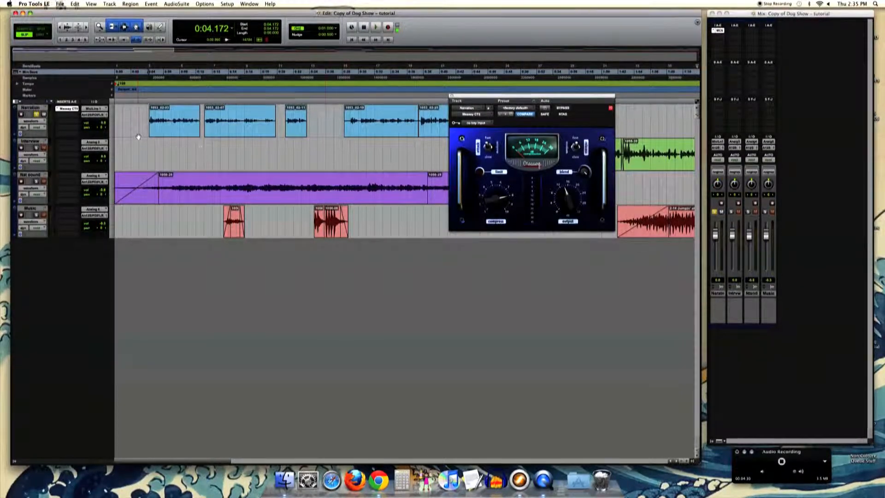
key(space)
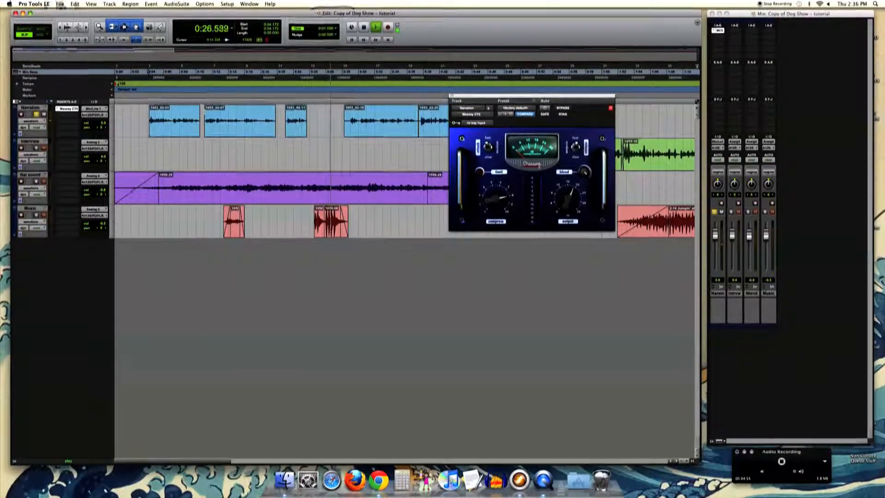
key(space)
key(space)
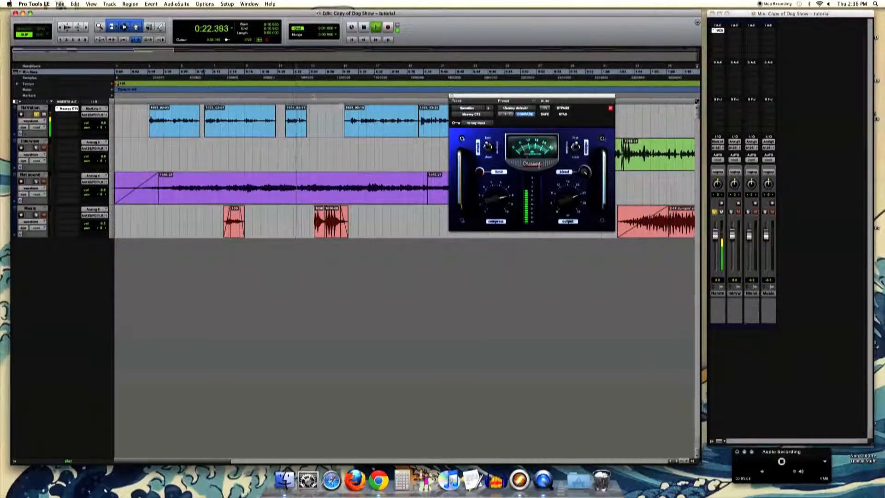
key(space)
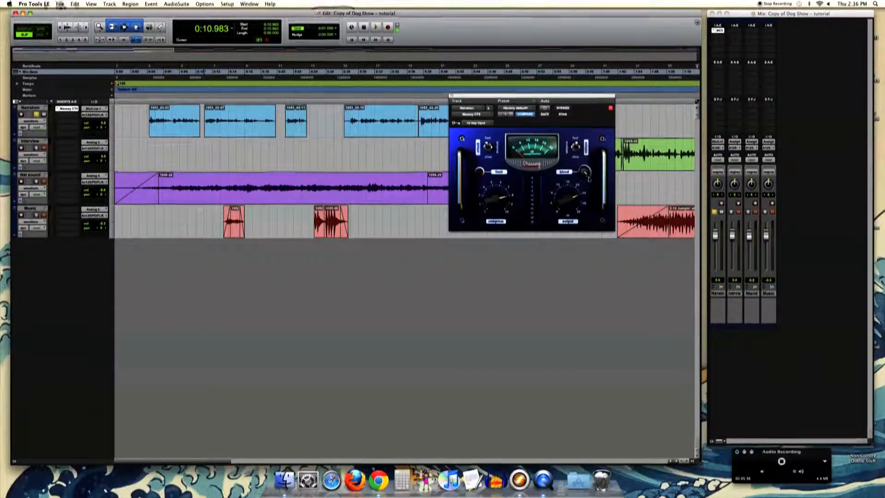
click(479, 172)
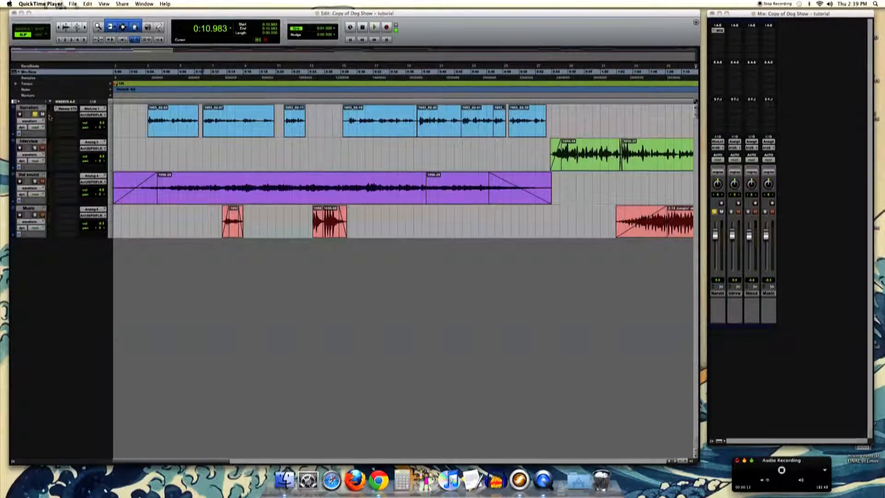
- Select the Interview, Nat sound and Music tracks in turn, ending on the Nat sound track
click(28, 140)
click(38, 174)
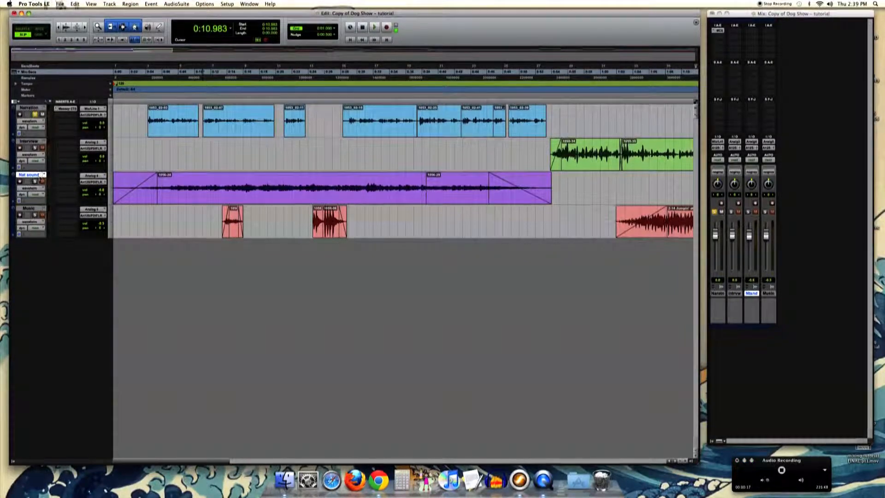
click(30, 208)
click(37, 175)
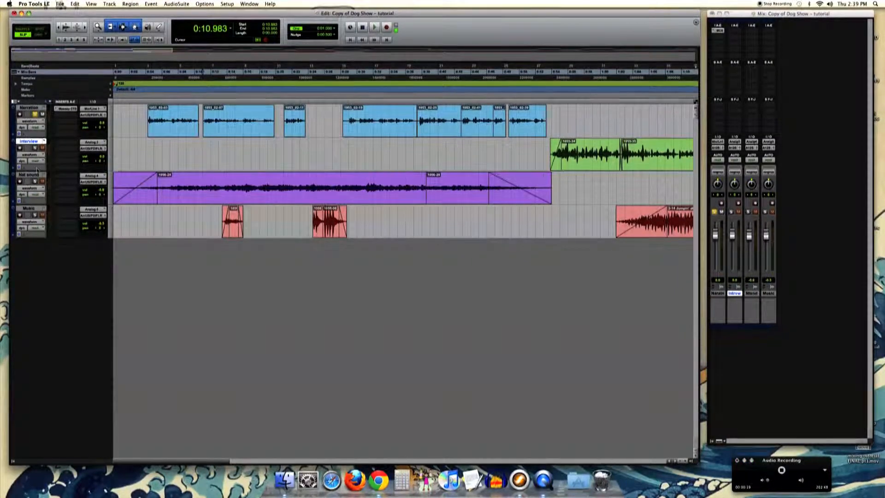
click(34, 142)
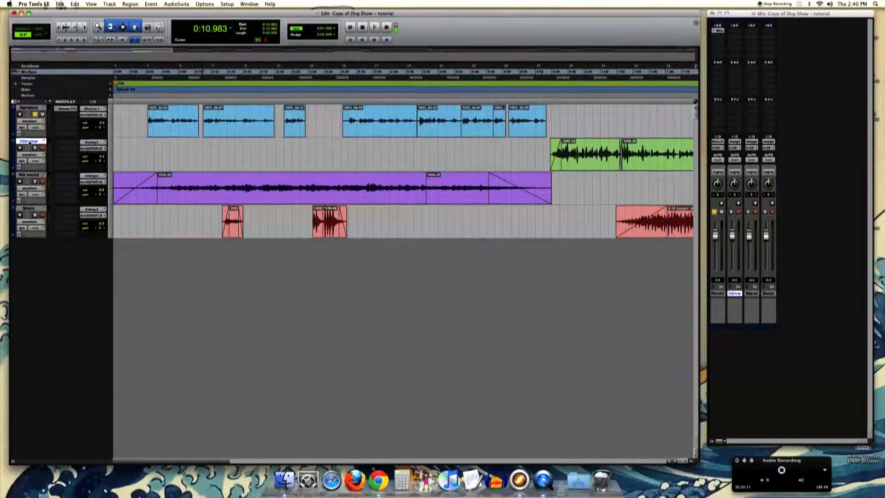
click(37, 175)
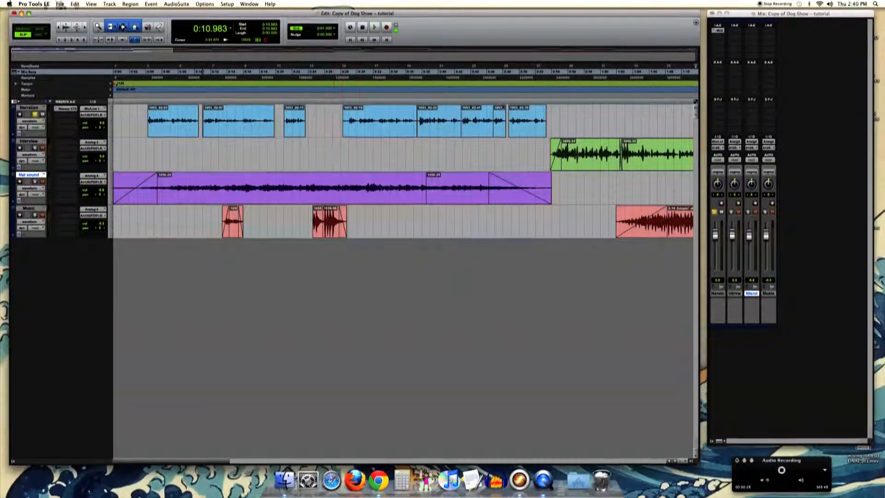
- Insert a mono Massey CT5 dynamics plug-in on the Interview track, move its window down over the tracks, and close it
click(735, 31)
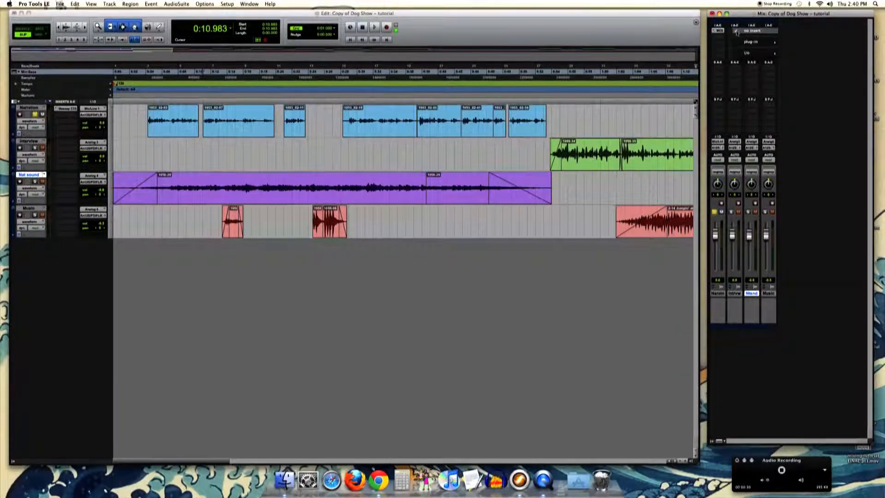
click(826, 61)
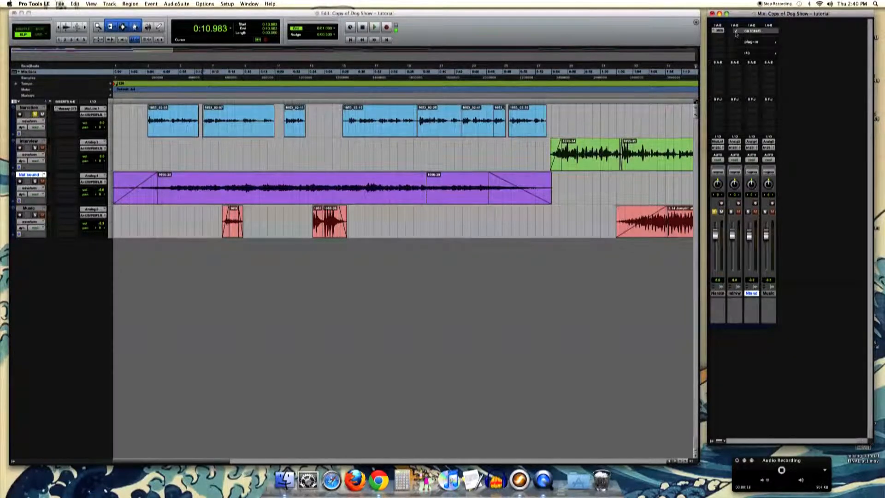
click(736, 31)
mouse_move(816, 43)
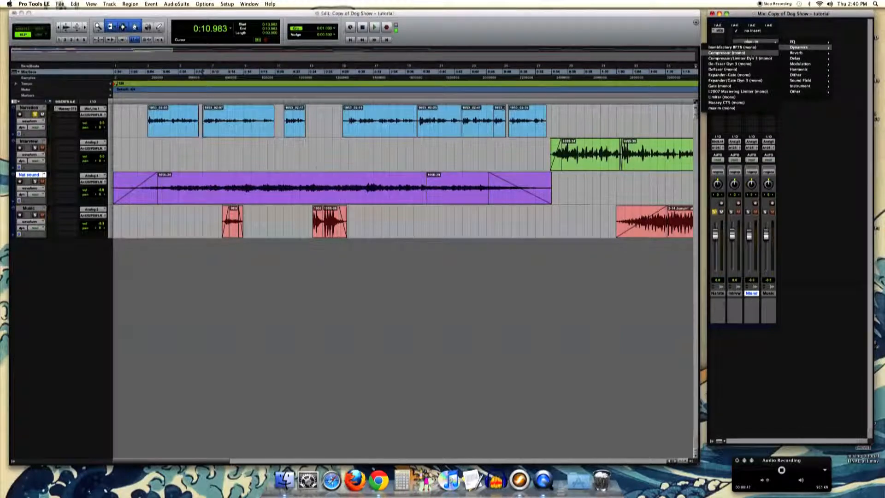
click(720, 102)
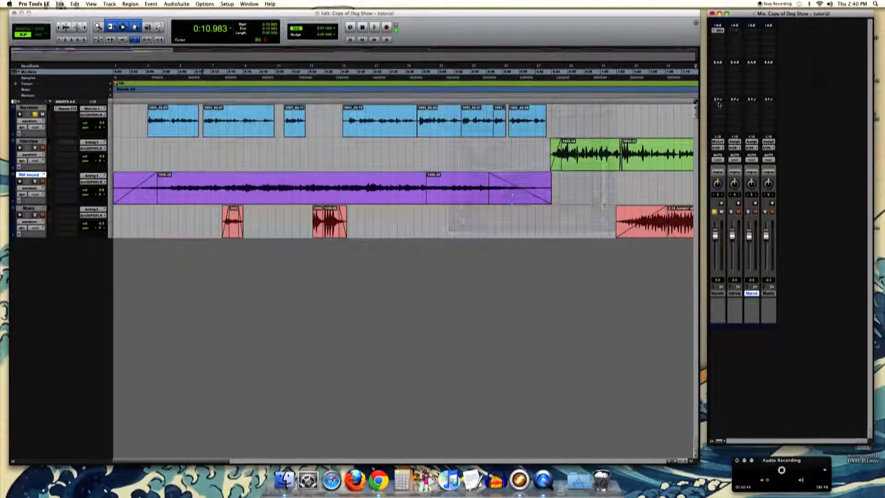
drag(490, 96, 421, 193)
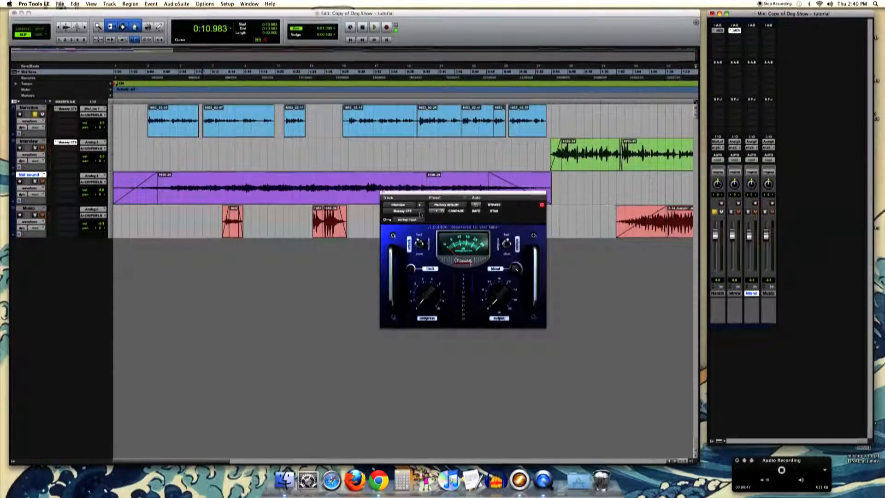
click(382, 192)
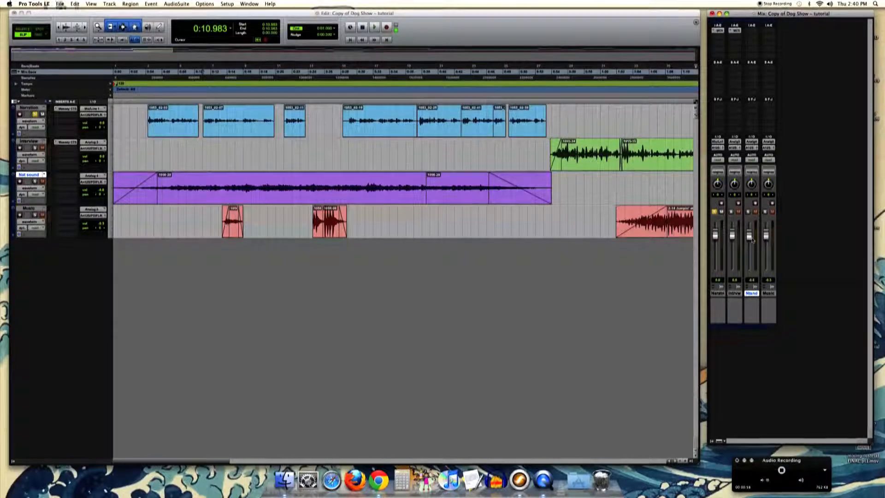
- Fine-tune the Nat sound and Interview faders and take the Narration track out of solo
drag(752, 239, 733, 240)
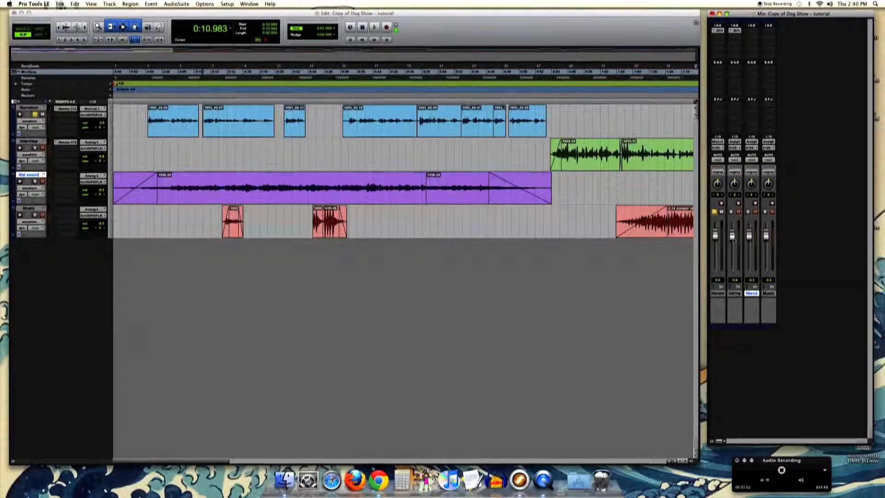
drag(733, 230, 732, 236)
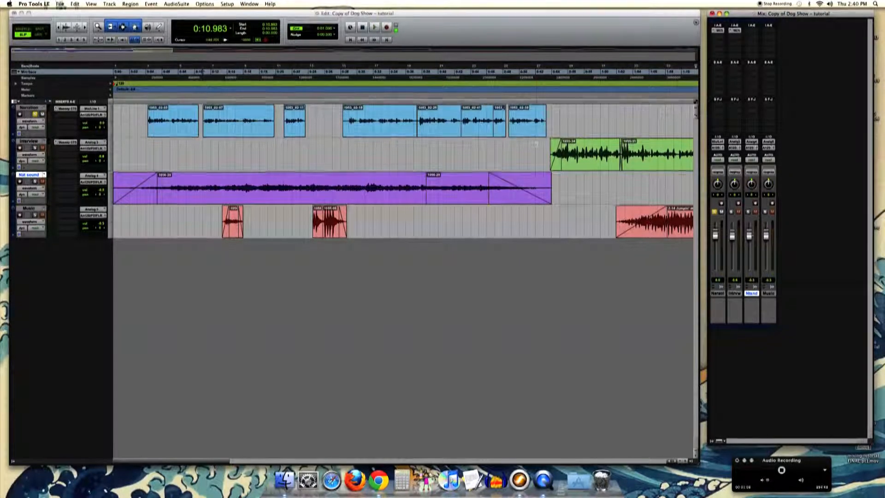
click(33, 161)
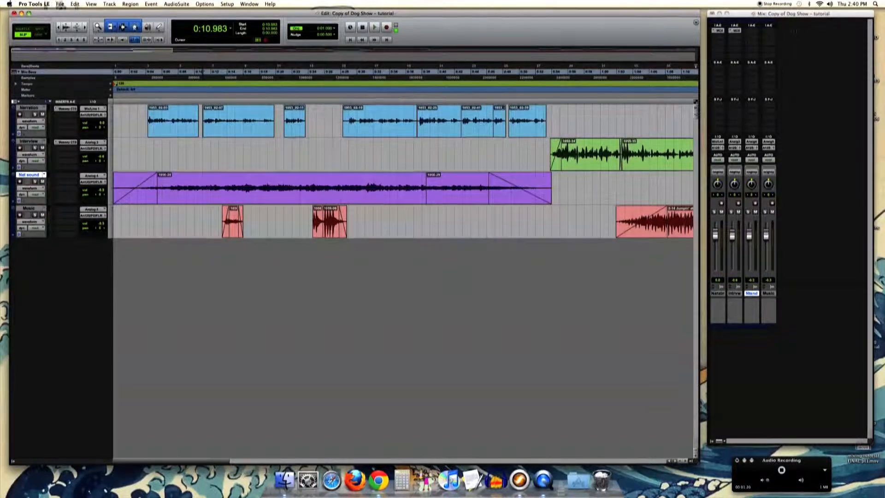
- Insert a mono Massey CT5 dynamics plug-in in the first insert slot of the Nat sound track
click(750, 33)
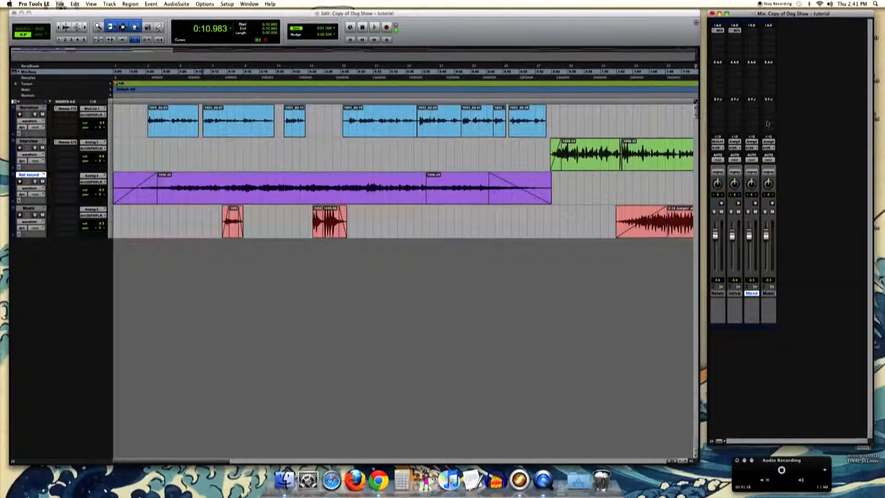
click(754, 30)
mouse_move(779, 42)
mouse_move(814, 48)
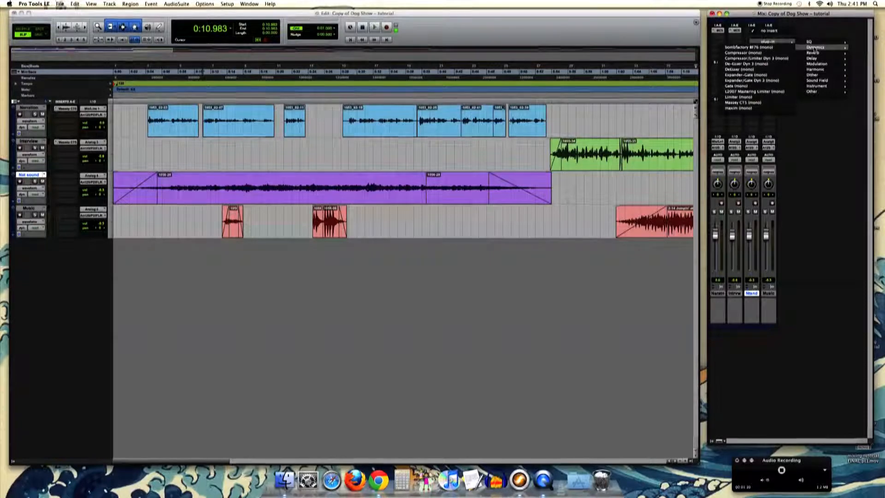
click(743, 102)
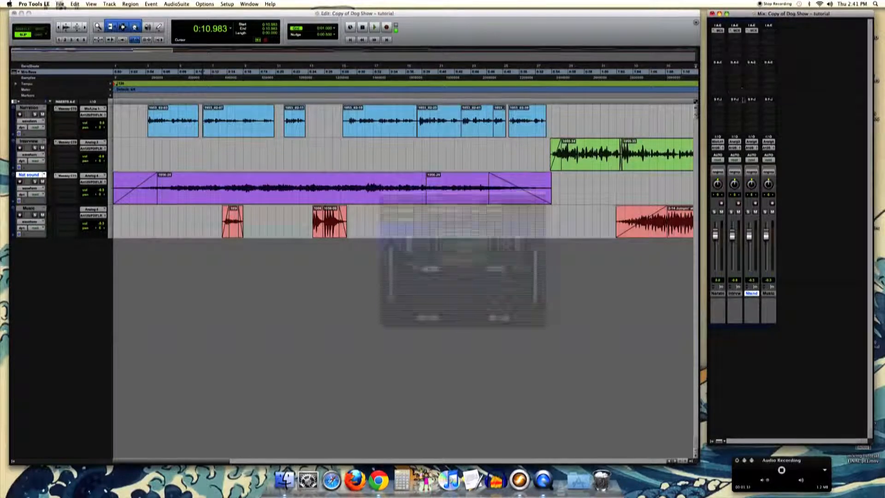
- Raise the compress amount and output gain in the Interview track's Massey CT5, and close the plug-in
click(735, 31)
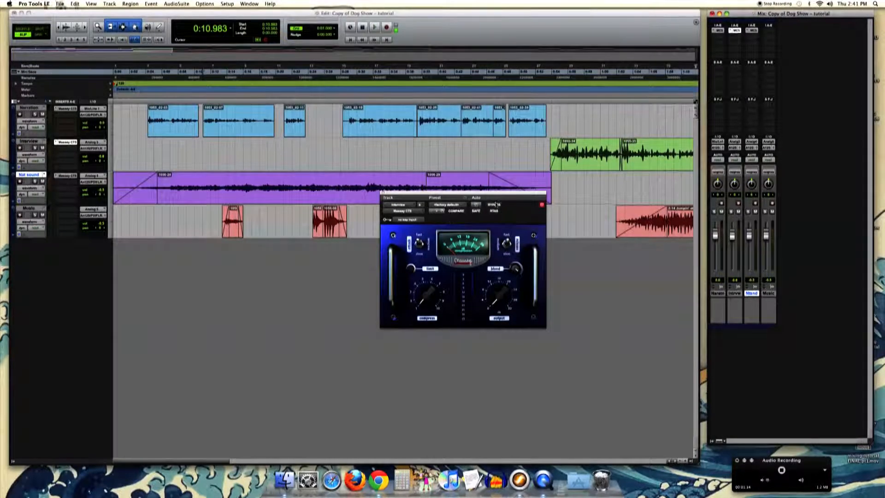
drag(429, 302, 426, 270)
drag(498, 302, 496, 279)
click(382, 194)
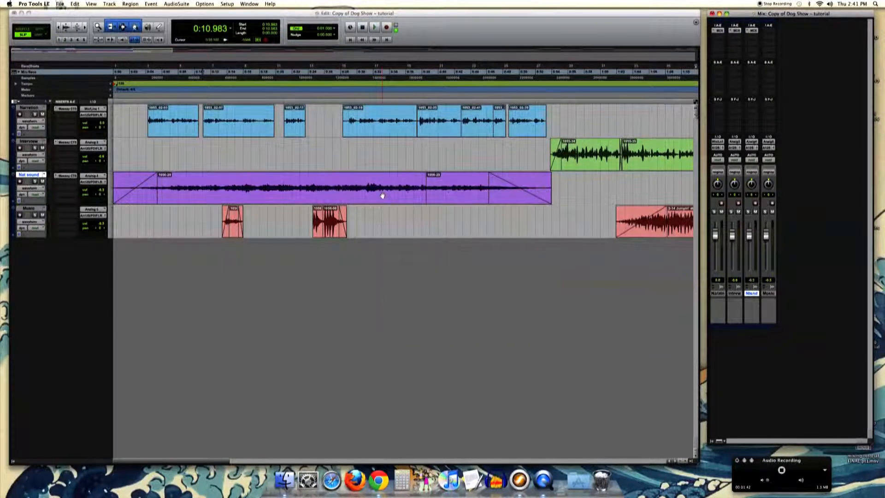
- Raise the compress amount and output gain in the Nat sound track's Massey CT5, and close the plug-in
click(751, 31)
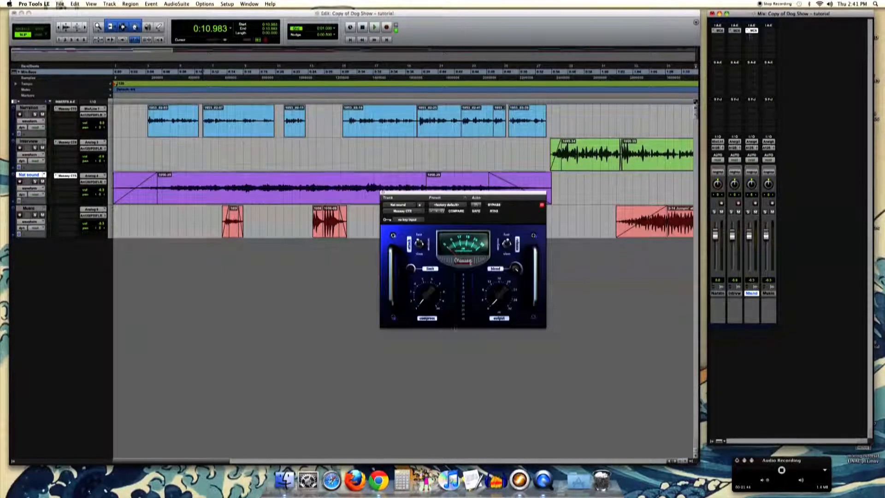
drag(437, 292, 446, 291)
drag(500, 296, 497, 251)
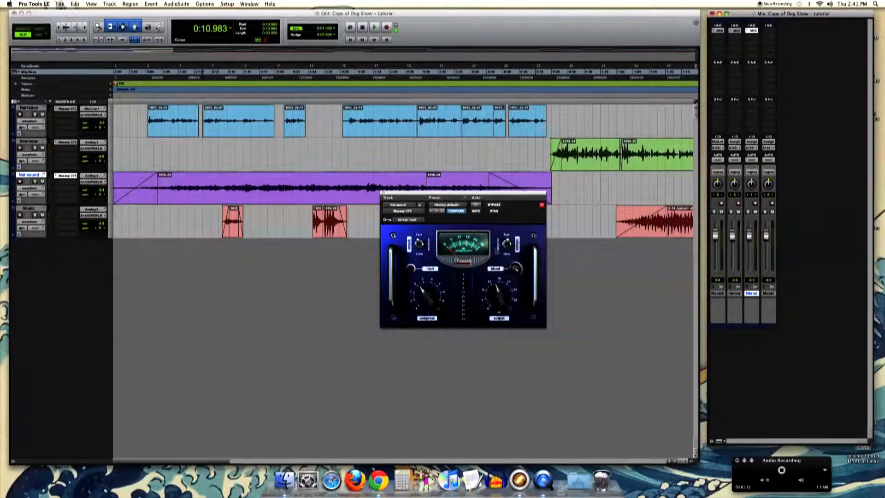
click(382, 193)
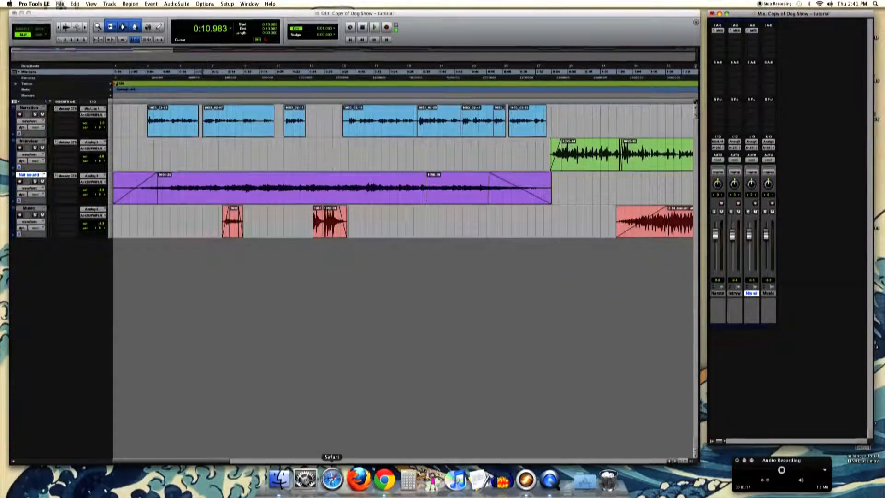
- Try a lower fader level on the Music track and place the cursor in the long Music clip at 1:26.721
drag(220, 461, 293, 463)
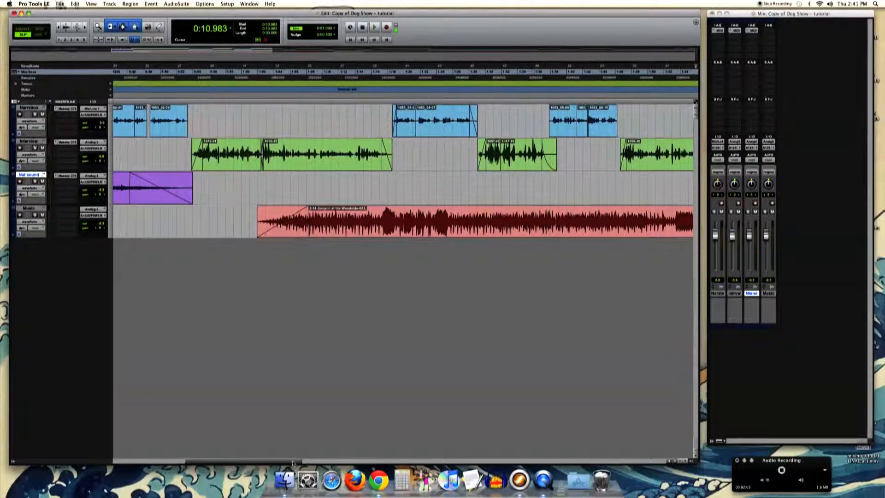
click(768, 246)
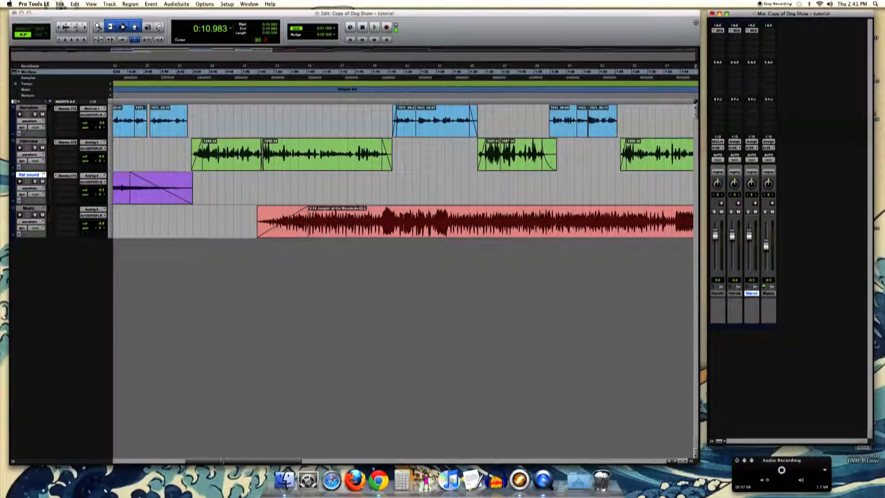
drag(222, 463, 287, 456)
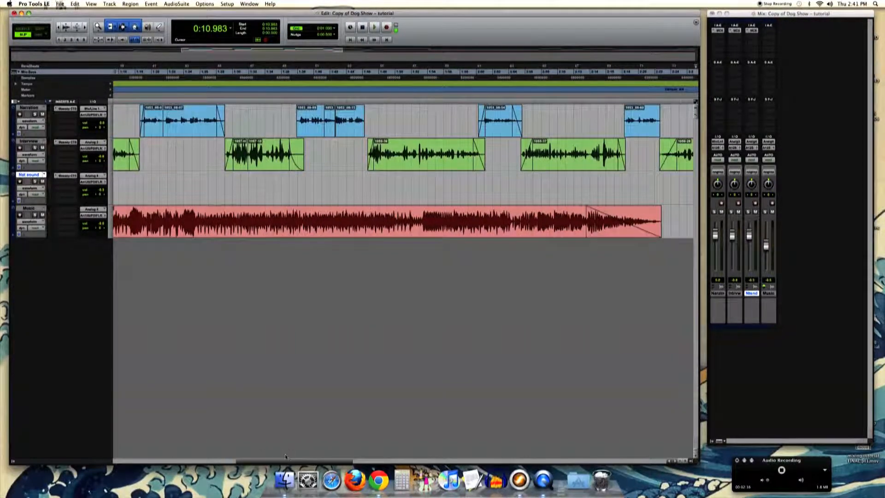
drag(463, 215, 421, 221)
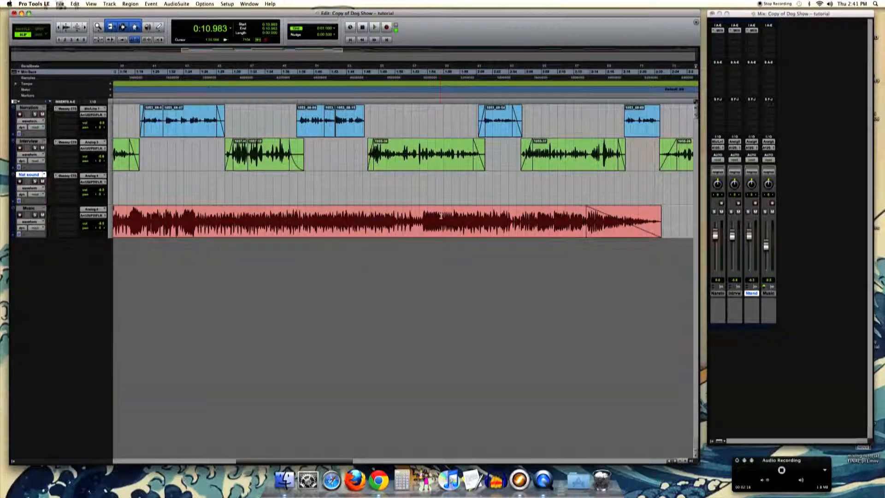
drag(209, 230, 209, 230)
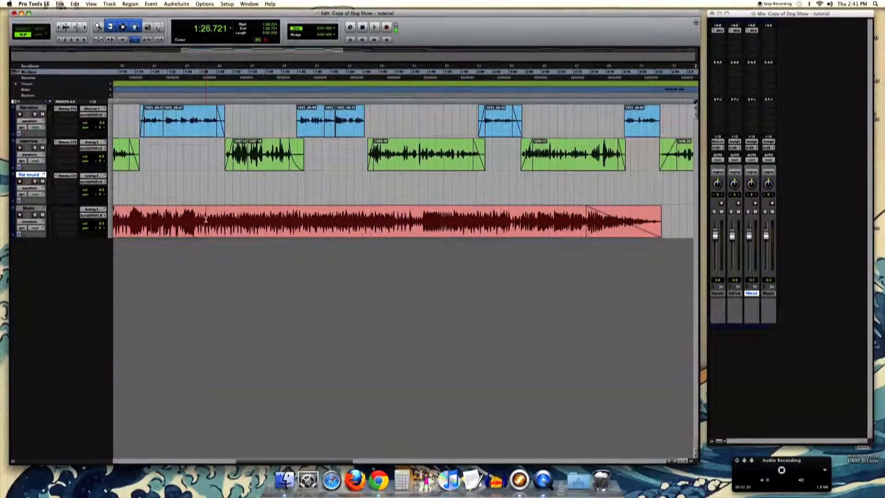
- Insert a mono Massey CT5 on the Music track, move its window below the tracks, lower the Music fader slightly, and close the plug-in
click(769, 30)
mouse_move(783, 43)
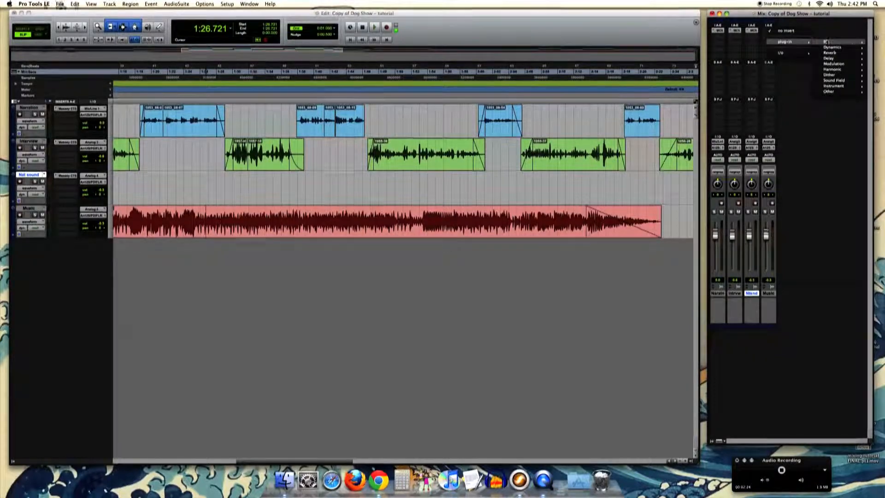
mouse_move(832, 47)
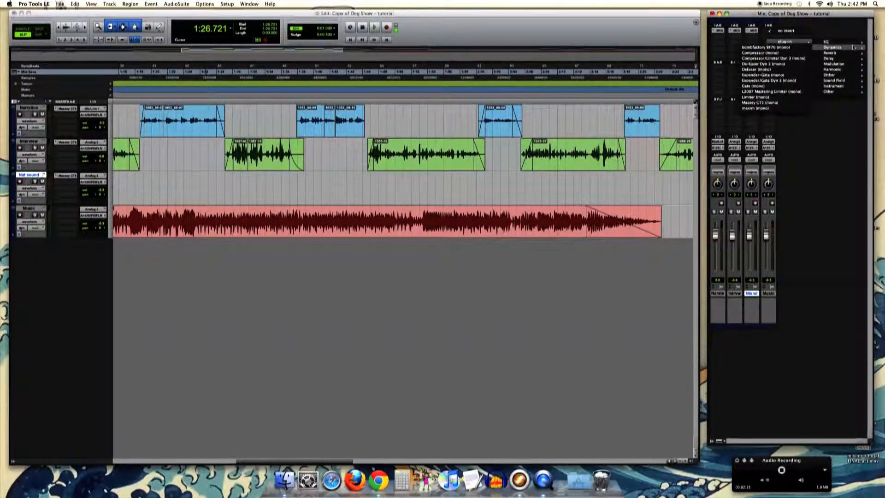
click(756, 102)
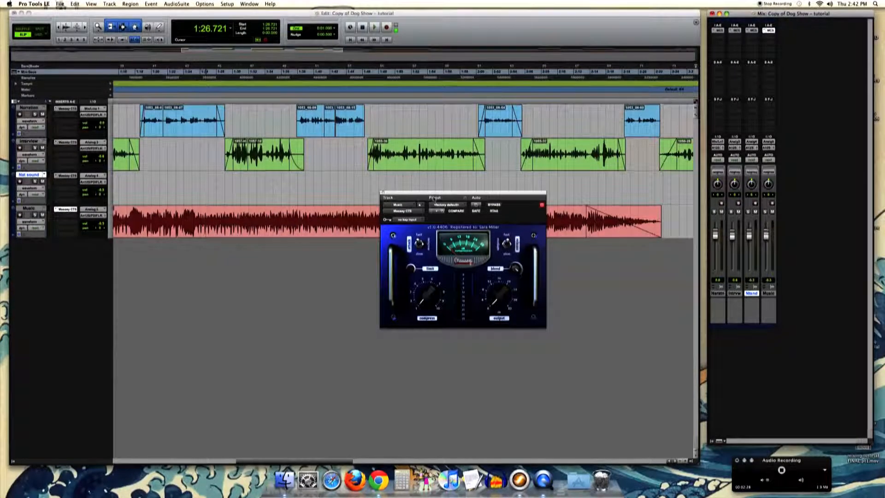
drag(434, 198, 317, 277)
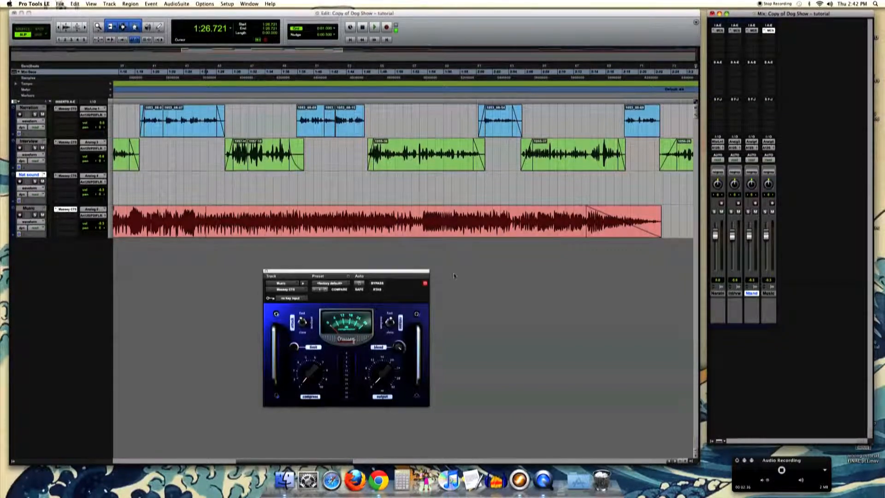
drag(766, 236, 767, 243)
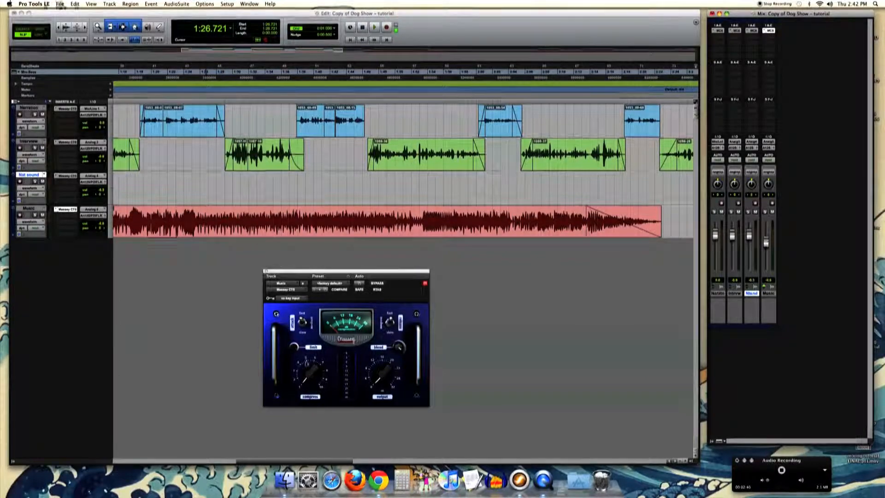
click(265, 271)
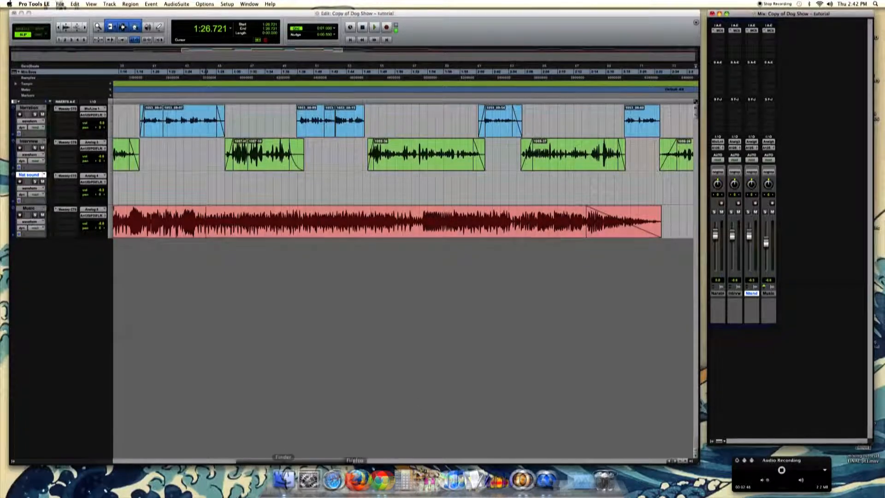
- Solo the Narration, Interview, Nat sound and Music tracks together
drag(284, 459, 266, 462)
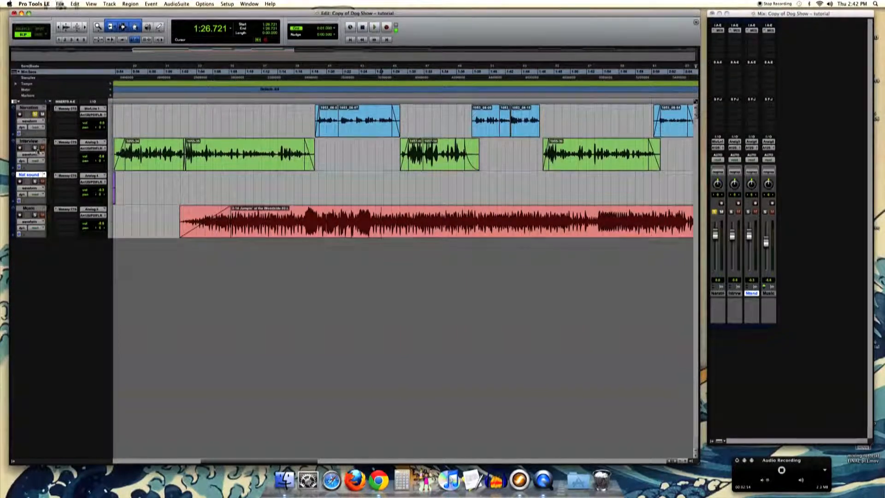
click(35, 182)
click(35, 215)
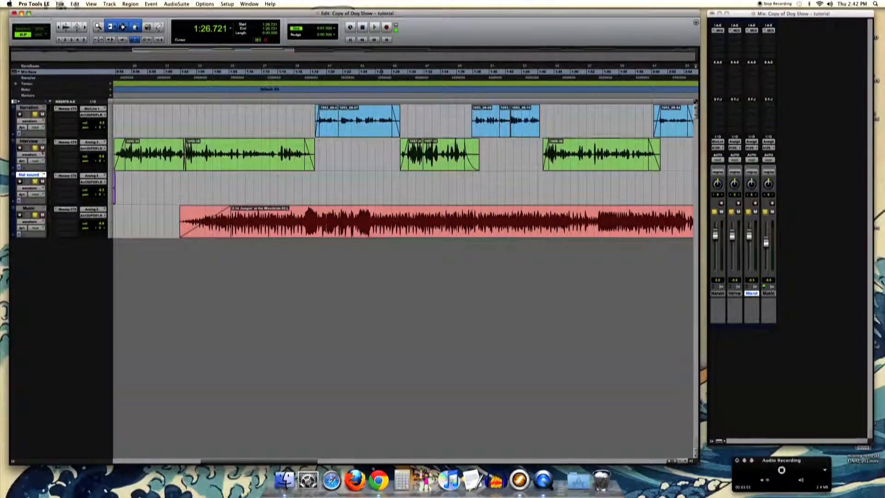
- Create one new stereo Master Fader track and place it below the Music track
click(60, 3)
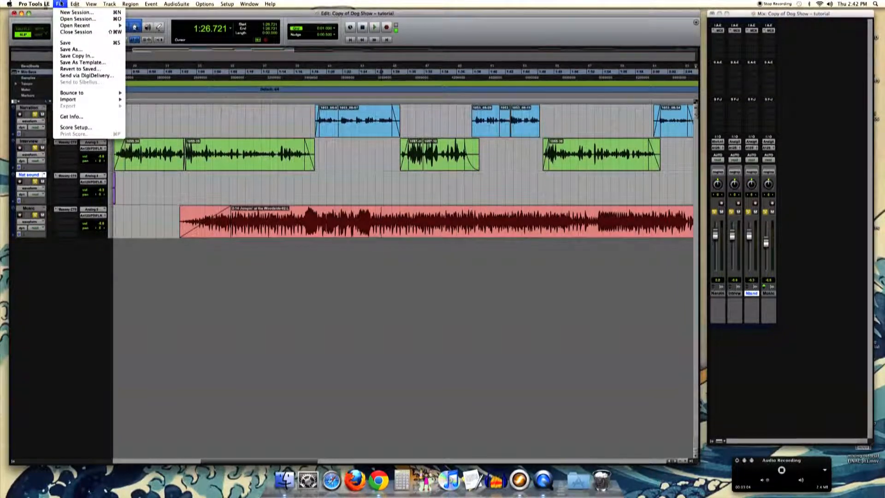
mouse_move(85, 8)
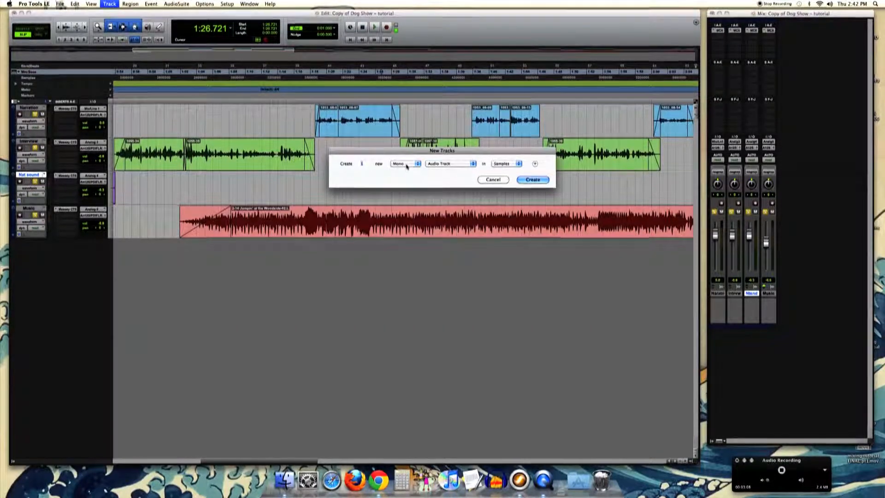
click(404, 169)
click(461, 164)
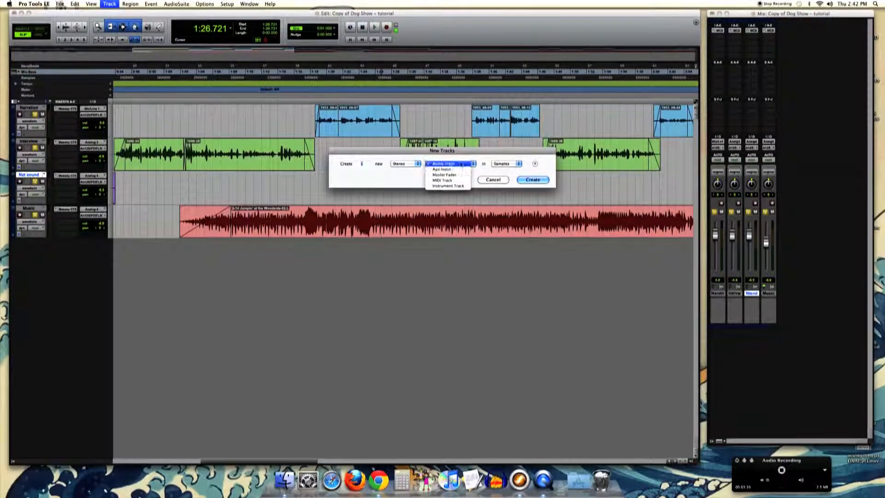
click(524, 179)
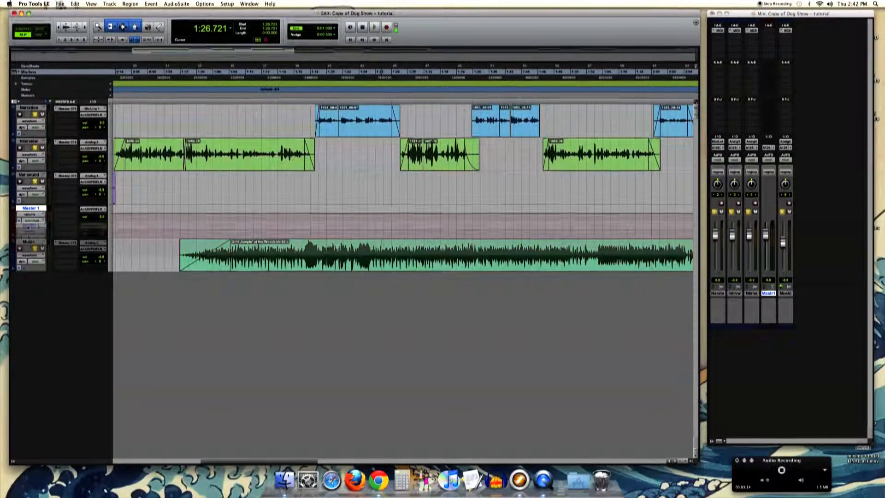
drag(31, 208, 30, 268)
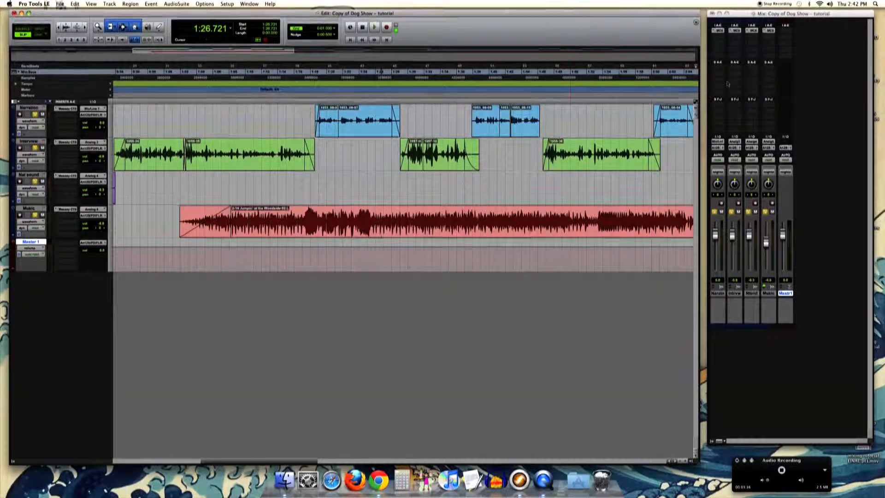
- Insert a stereo L2007 Mastering Limiter on the Master 1 track and move its window further down below the tracks
click(786, 31)
mouse_move(816, 42)
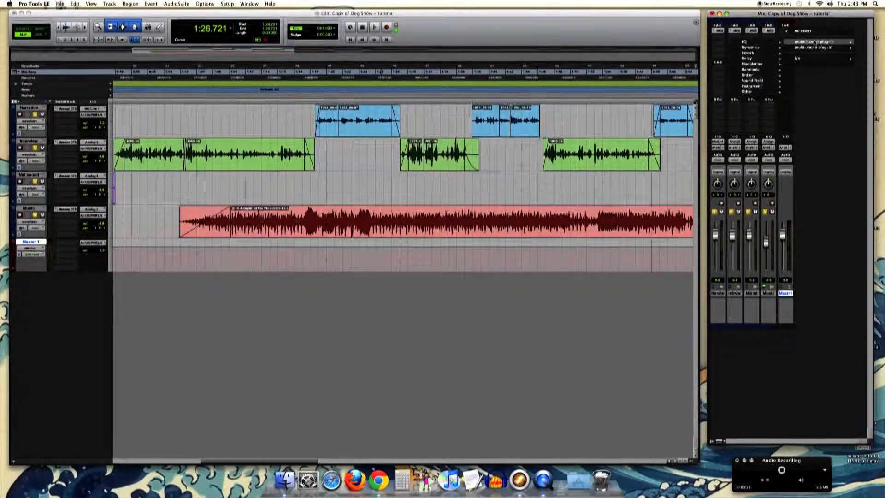
mouse_move(756, 47)
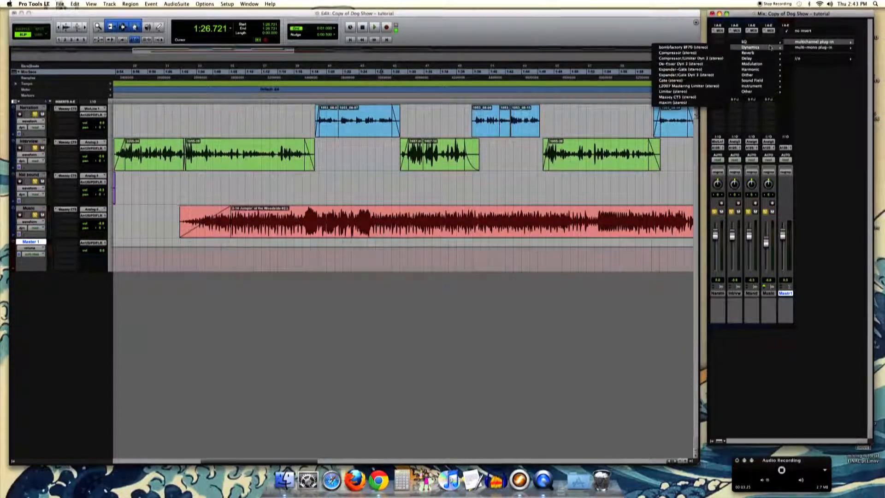
click(697, 86)
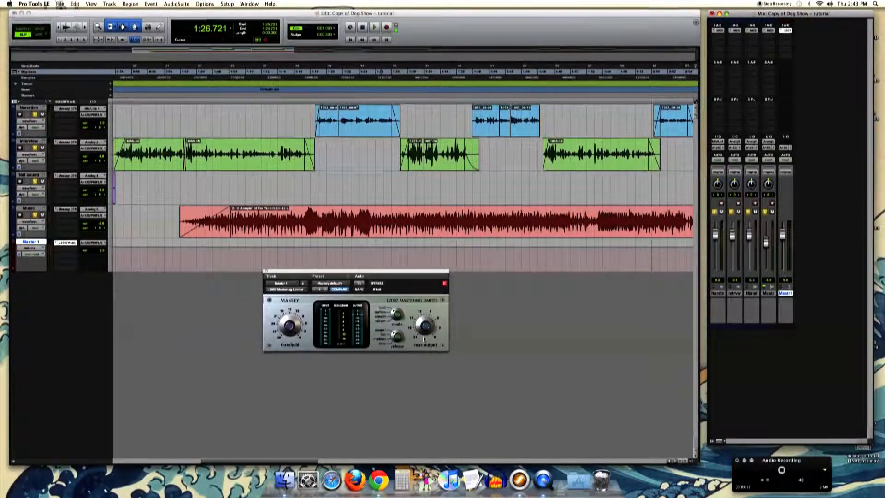
drag(426, 275, 431, 292)
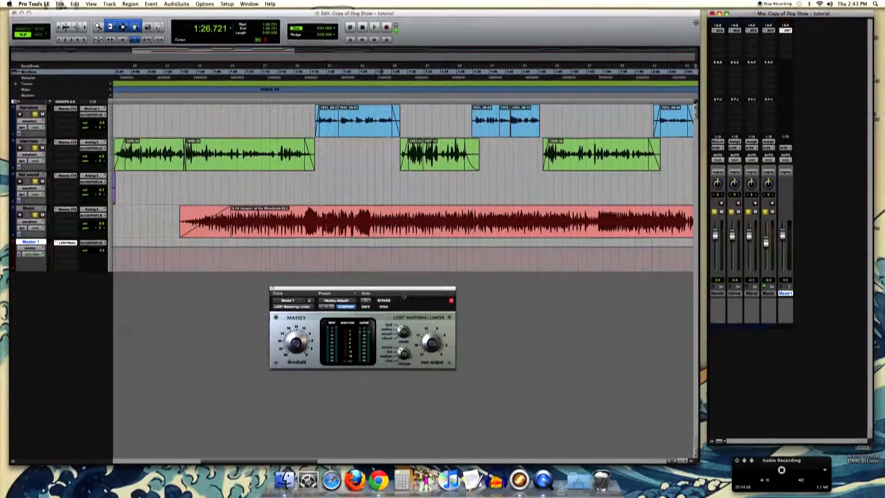
drag(405, 291, 409, 297)
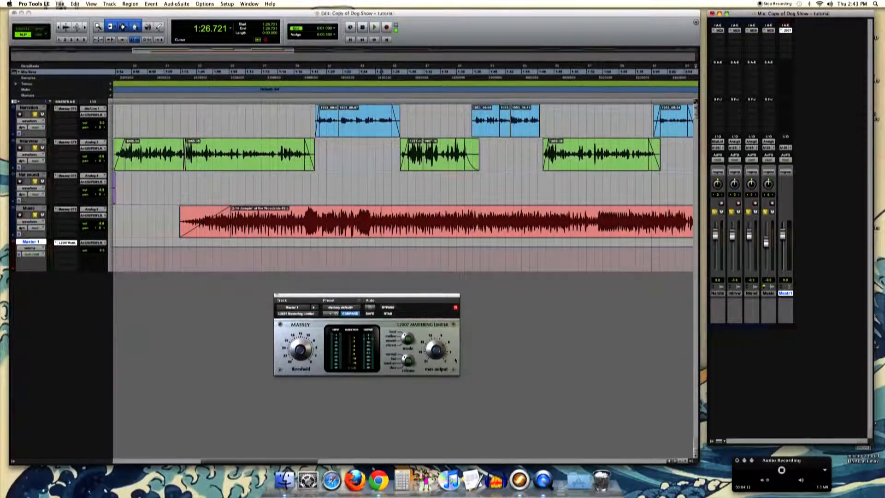
drag(419, 302, 444, 301)
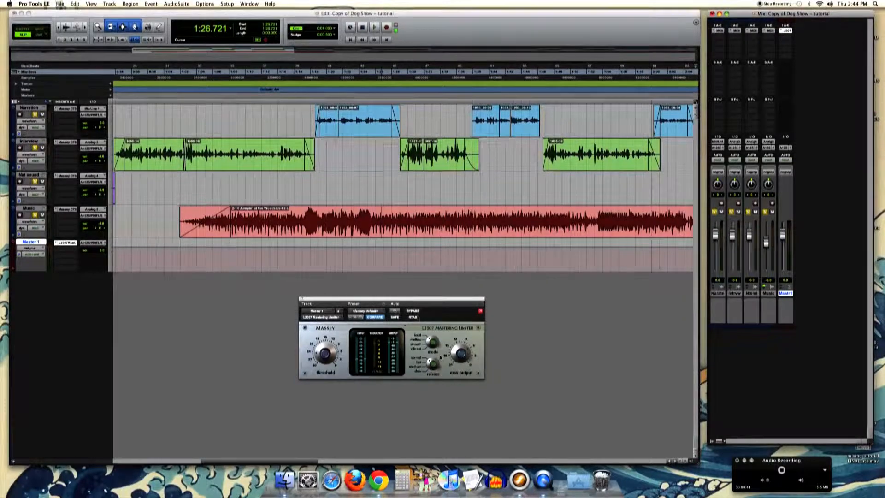
- Play the mix while lowering the mastering limiter's threshold, move the plug-in window aside, and close it
key(space)
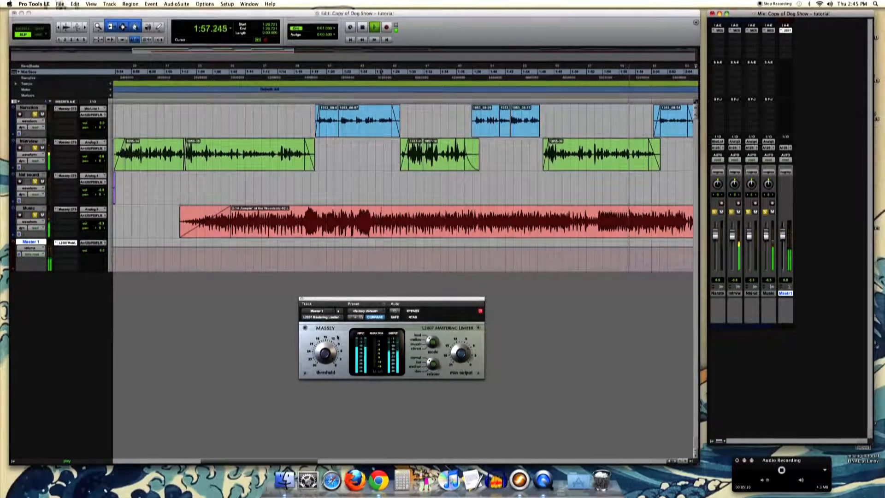
drag(328, 344, 331, 372)
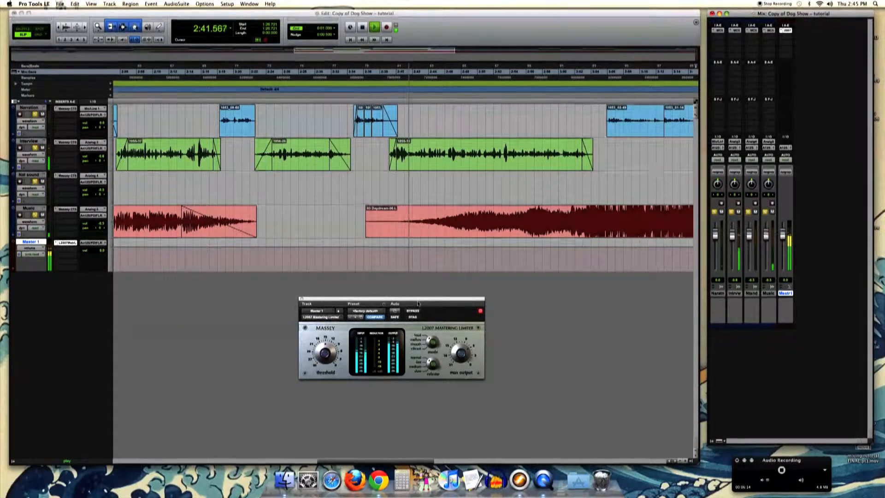
drag(419, 303, 365, 313)
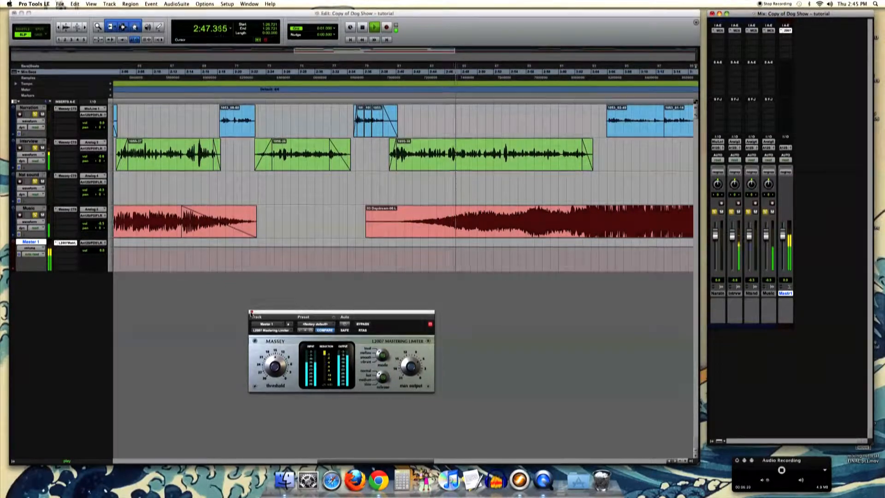
click(251, 312)
- Select the Nat sound track's opening audio from the session start at 0:00.000 through its first clip
key(r)
key(r)
key(r)
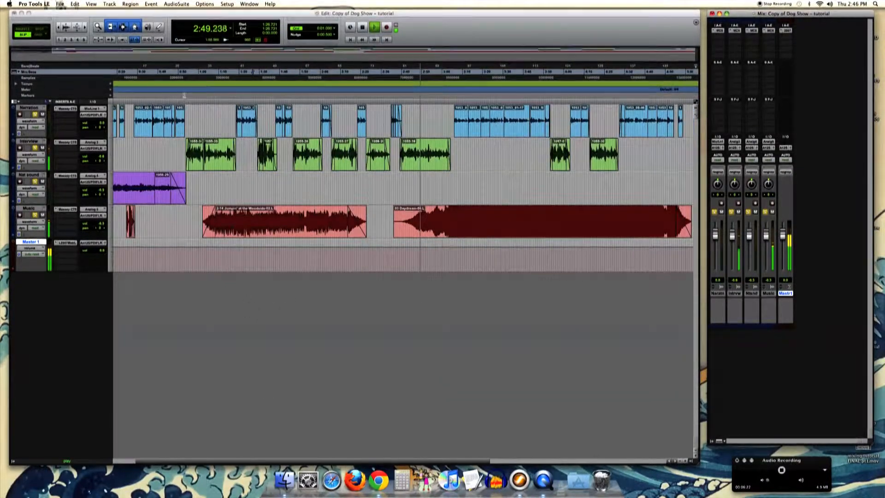
click(122, 194)
click(122, 194)
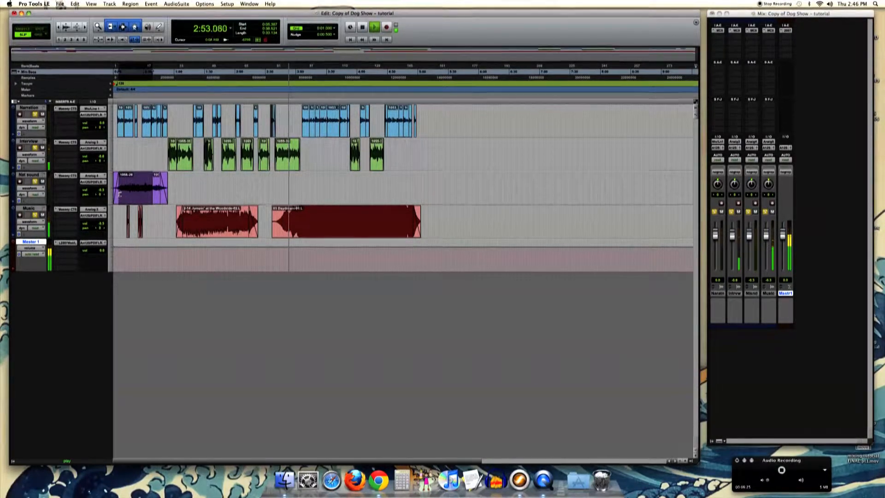
click(116, 194)
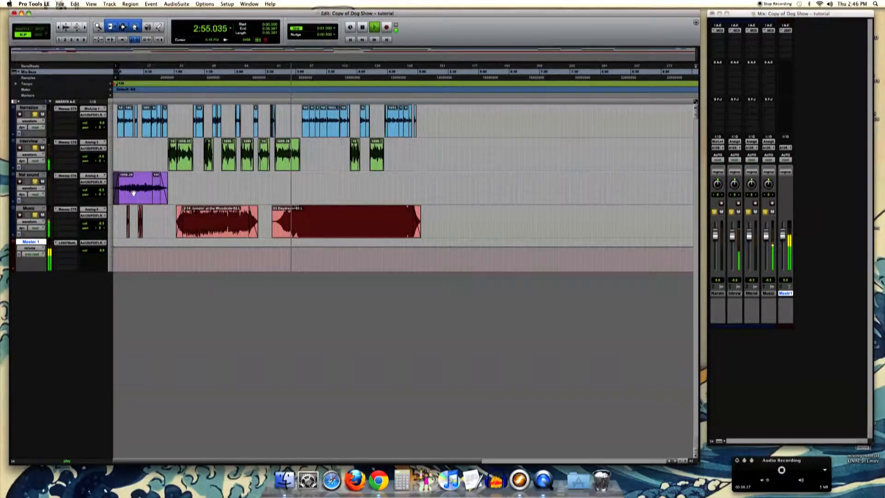
shift+click(133, 193)
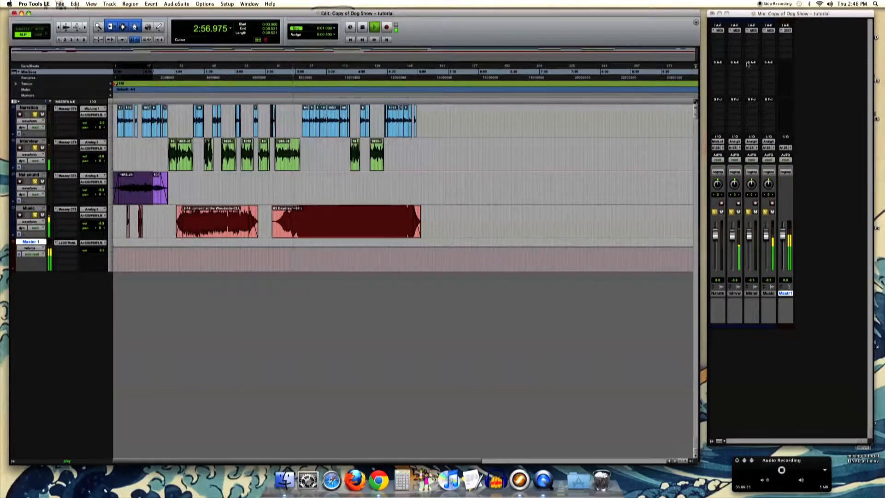
- Reopen the L2007 limiter on the Master 1 track to check its metering, and close it again
click(790, 31)
click(790, 30)
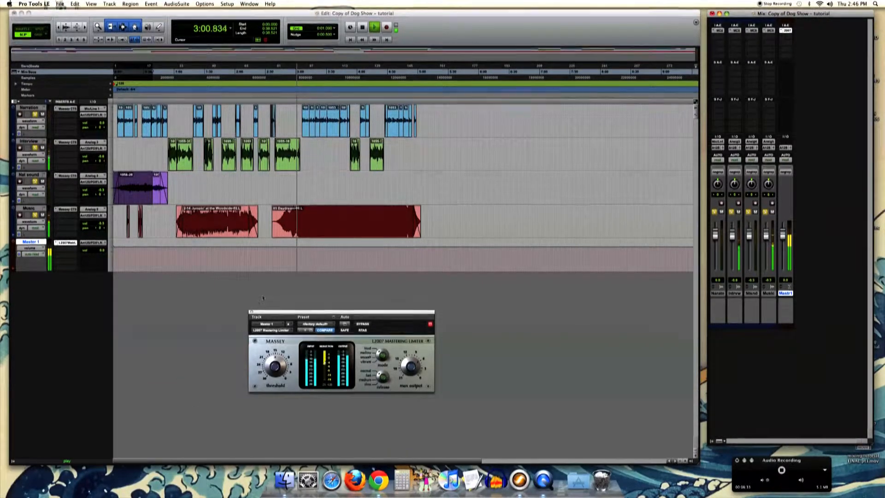
click(251, 312)
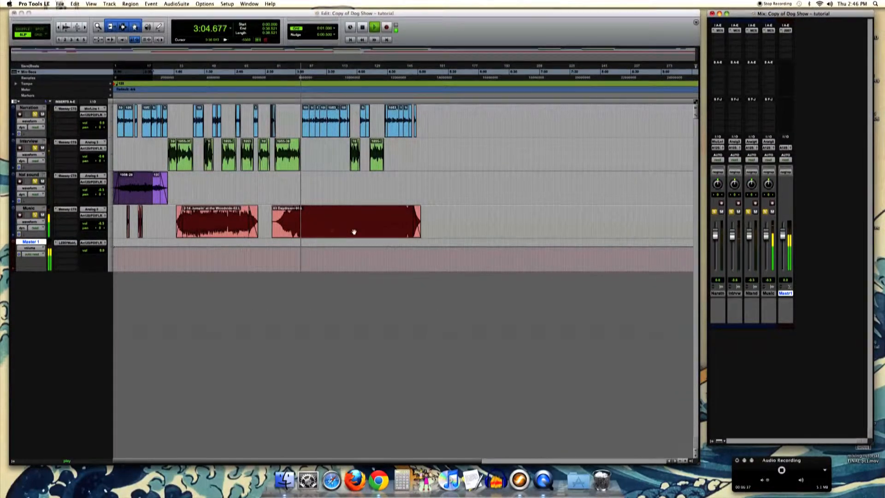
- Extend the selection through the end of the last Music clip at 5:02.973 and start a bounce to disk
shift+click(418, 225)
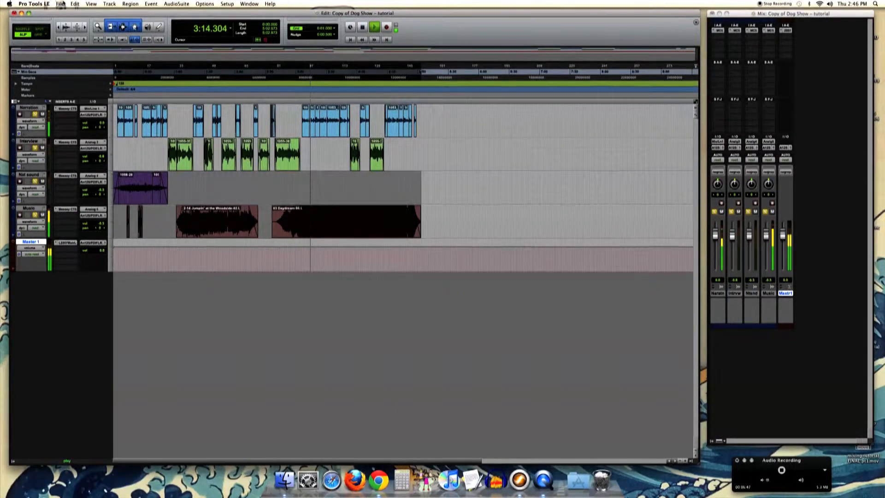
click(60, 4)
mouse_move(113, 93)
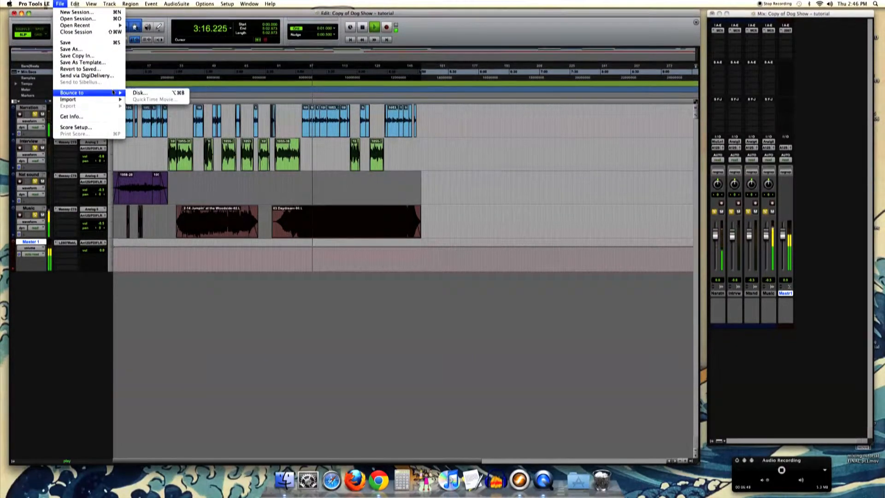
click(148, 93)
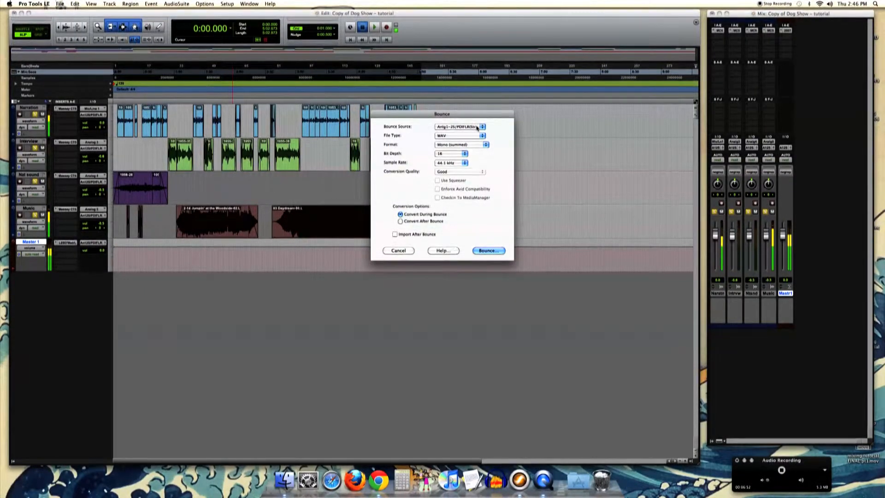
- Keep the bounce source and WAV file type, choose the Stereo interleaved format, proceed to saving the bounce, and cancel it
click(477, 128)
click(478, 120)
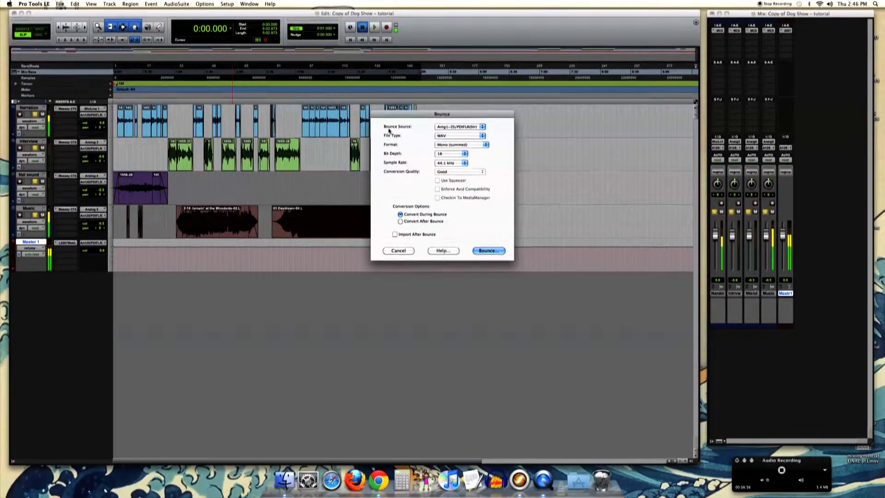
click(482, 136)
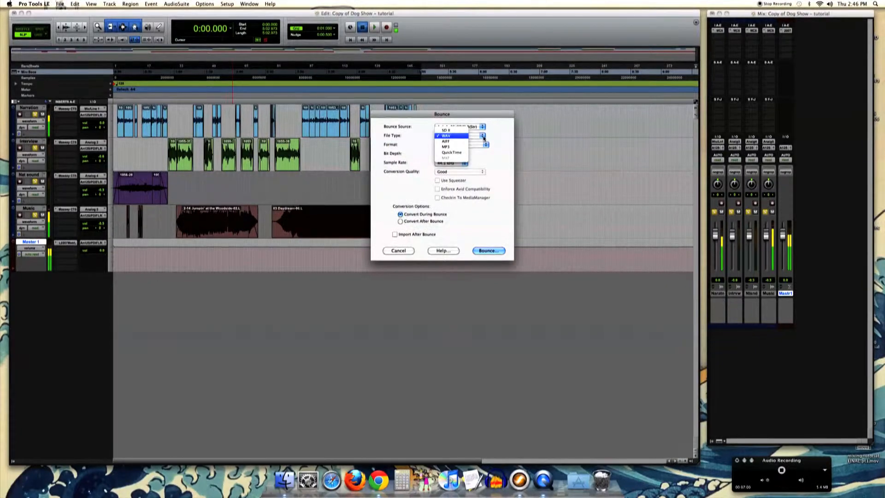
click(484, 138)
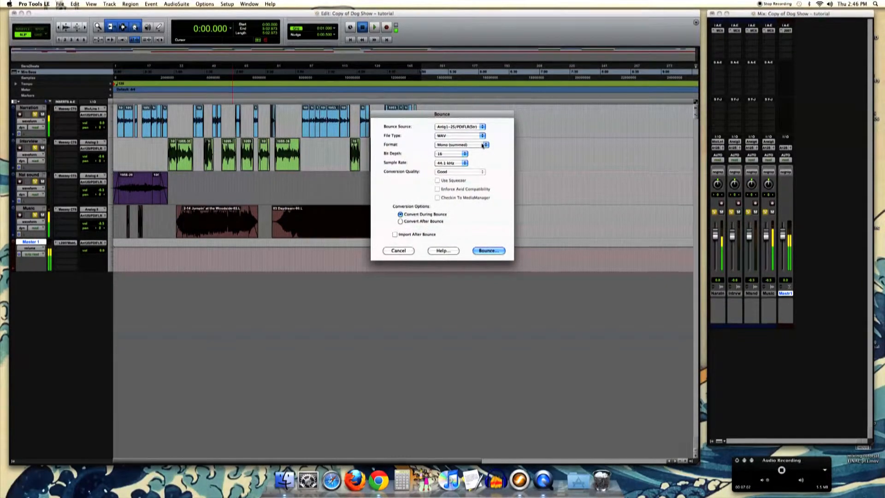
click(483, 146)
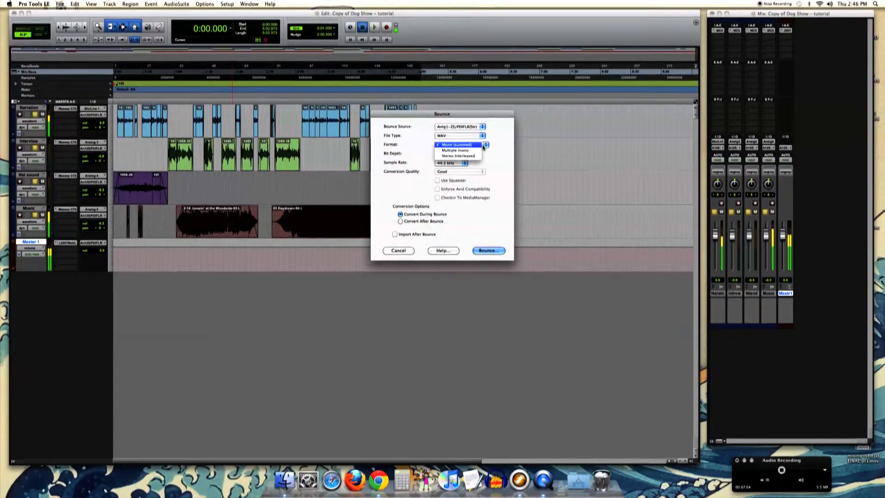
click(466, 156)
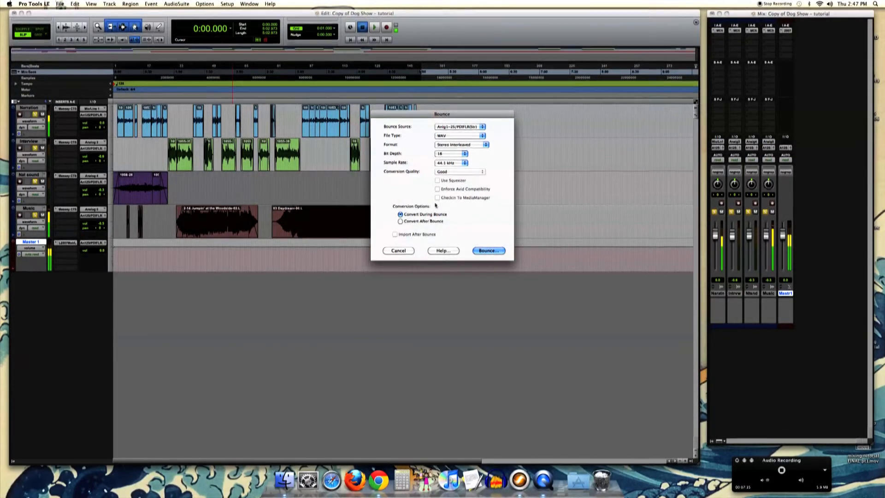
click(489, 252)
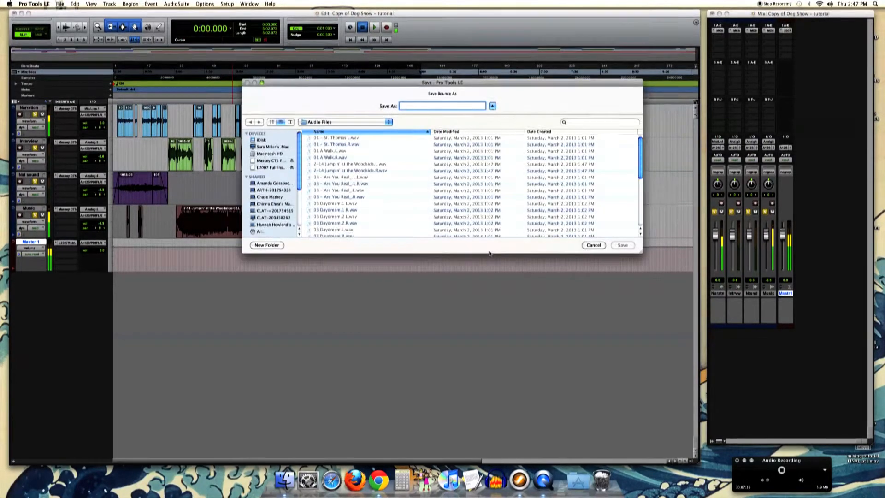
click(590, 245)
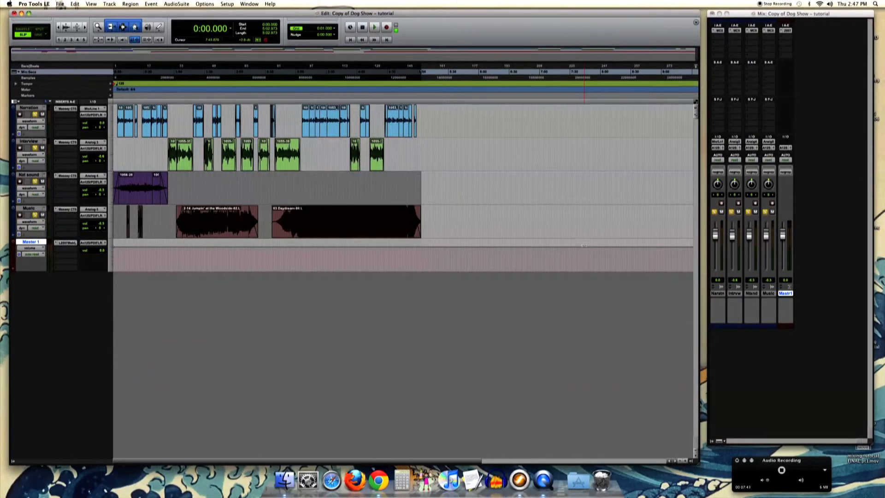